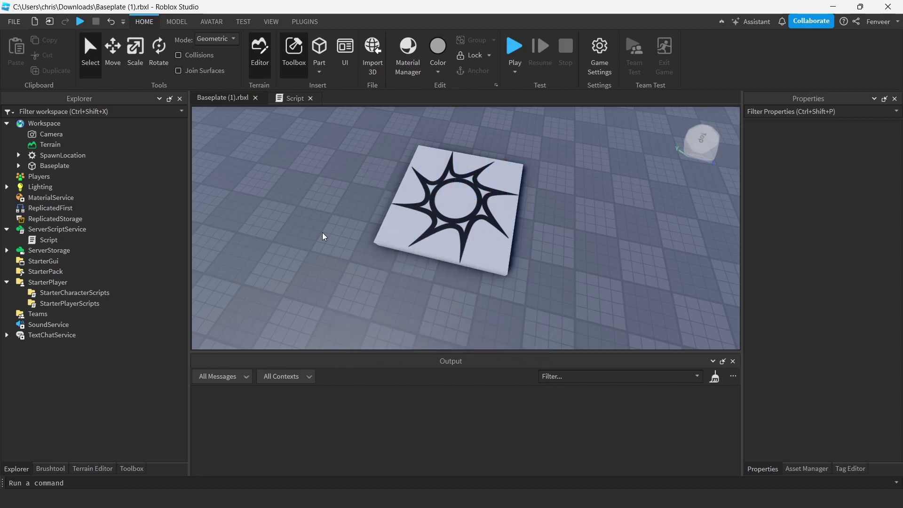
# Examine the Workspace and its spawn location in the 3D scene.
pyautogui.click(45, 124)
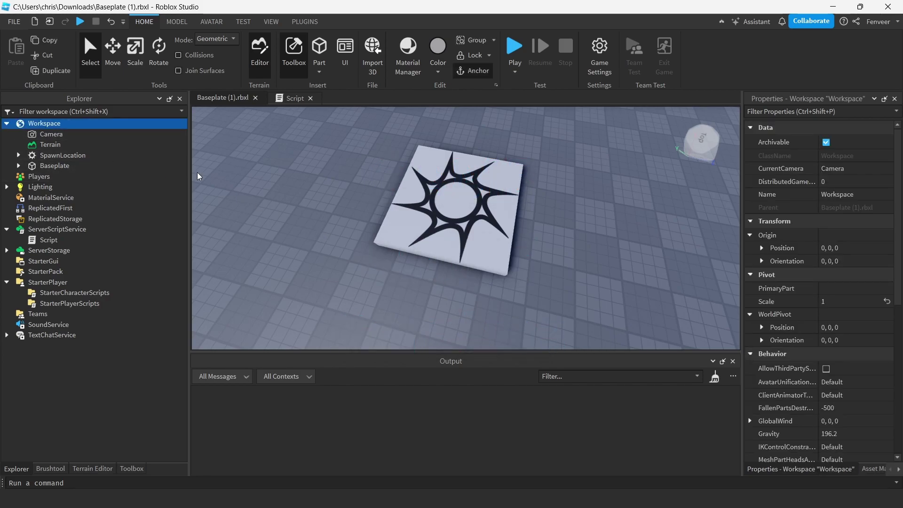
pyautogui.moveTo(68, 100); pyautogui.dragTo(323, 220)
pyautogui.moveTo(480, 331)
pyautogui.mouseDown()
pyautogui.moveTo(480, 404)
pyautogui.moveTo(475, 323)
pyautogui.moveTo(463, 328)
pyautogui.mouseUp()
pyautogui.moveTo(369, 230); pyautogui.dragTo(496, 150, button='right')
pyautogui.click(512, 150)
pyautogui.moveTo(430, 290); pyautogui.dragTo(430, 290, button='right')
pyautogui.click(41, 157)
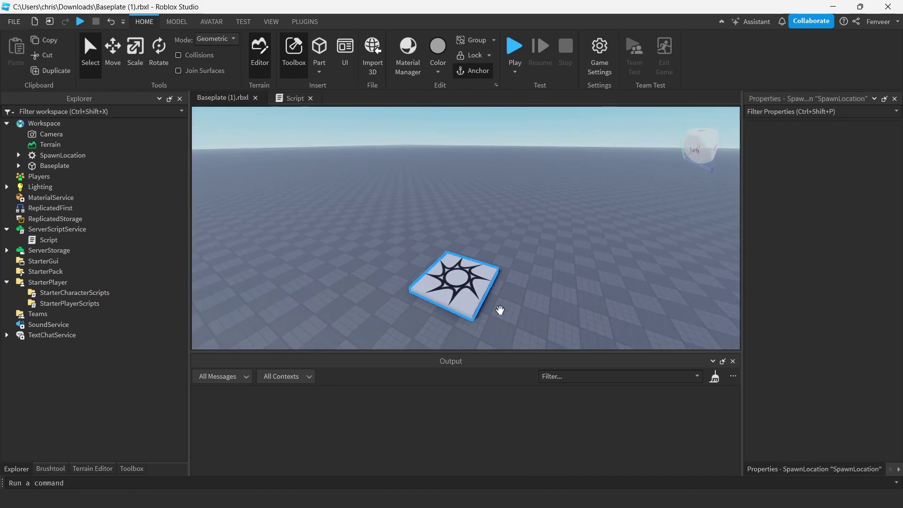
# Examine the objects inside Workspace one by one: Camera, Terrain, SpawnLocation and Baseplate.
pyautogui.click(7, 123)
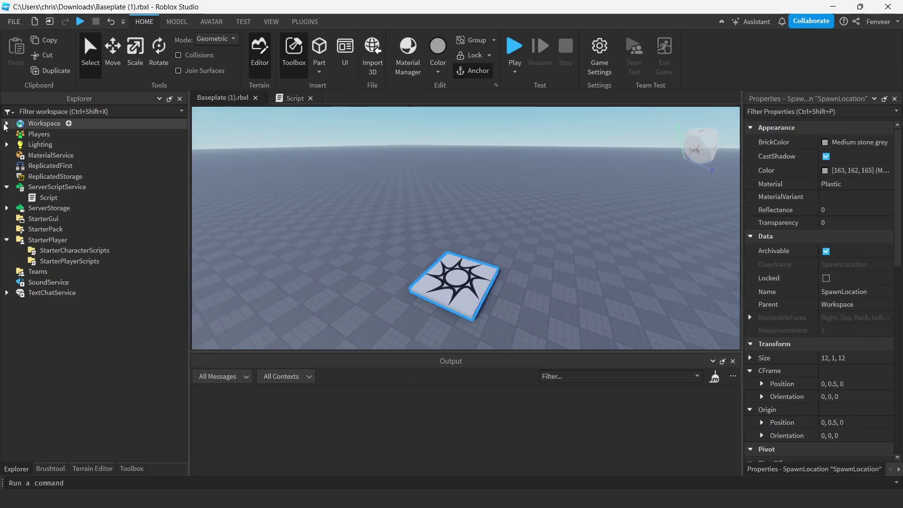
pyautogui.click(6, 124)
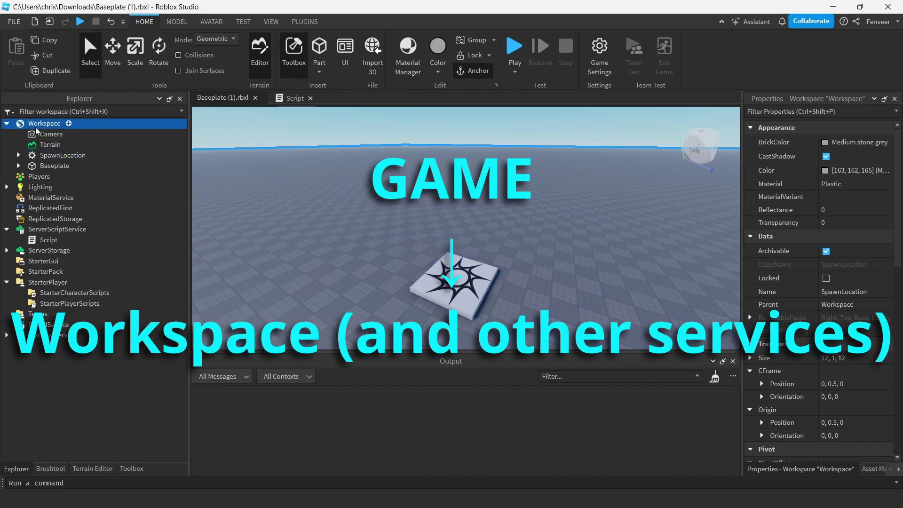
pyautogui.click(35, 126)
pyautogui.click(44, 157)
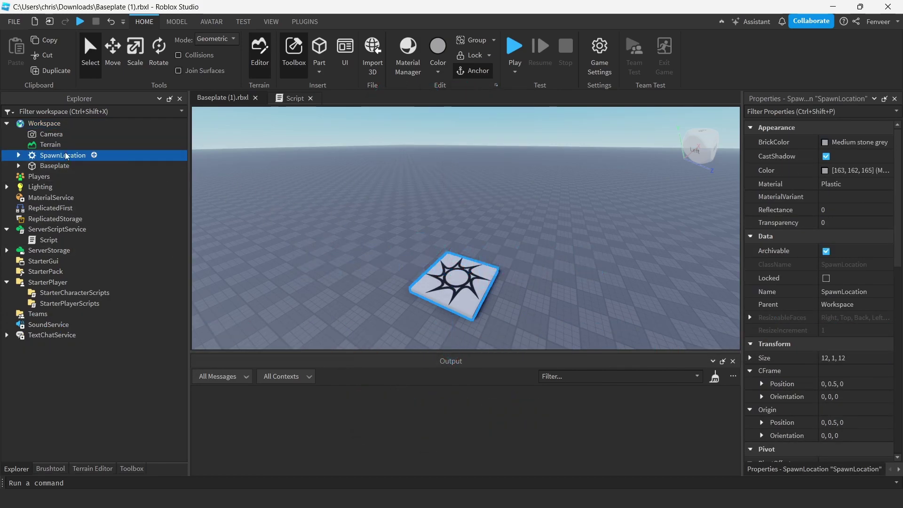
pyautogui.click(37, 124)
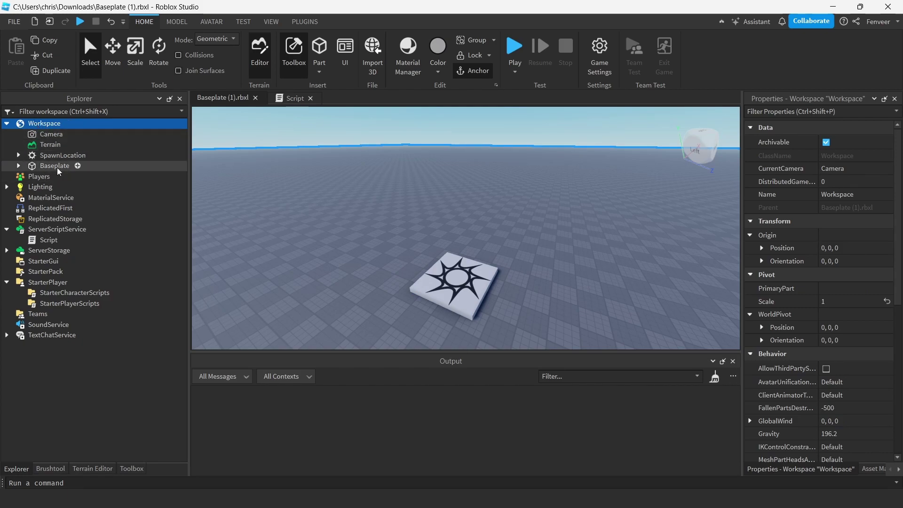
pyautogui.click(45, 136)
pyautogui.click(45, 145)
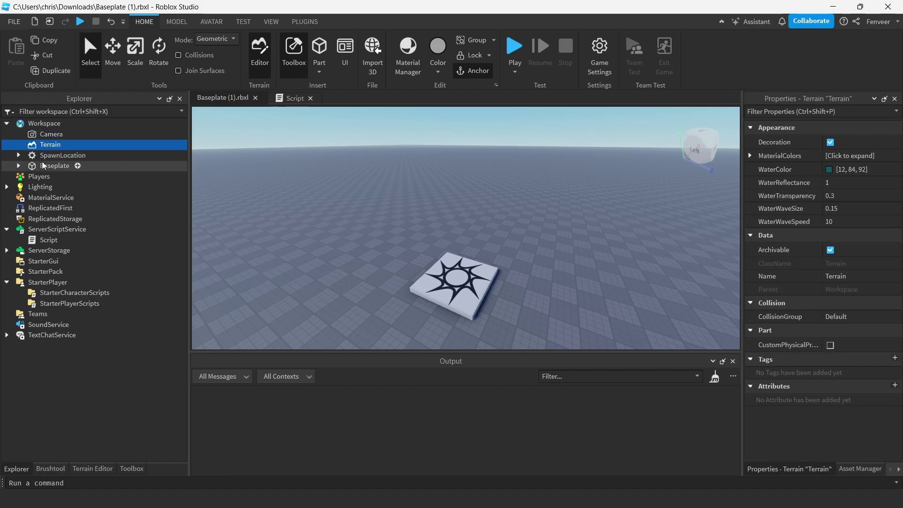
pyautogui.click(45, 157)
pyautogui.click(46, 167)
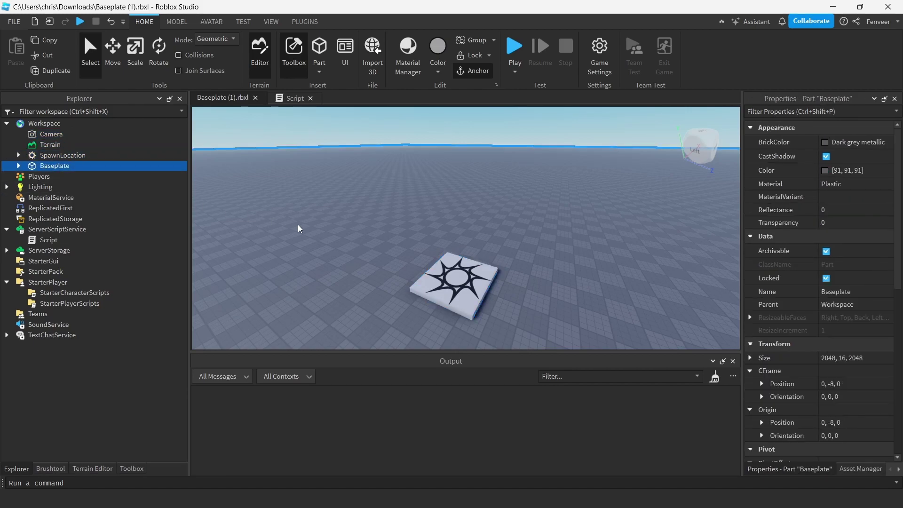
# Examine the objects inside Lighting one by one: Atmosphere, Sky, Bloom, DepthOfField and SunRays.
pyautogui.click(7, 123)
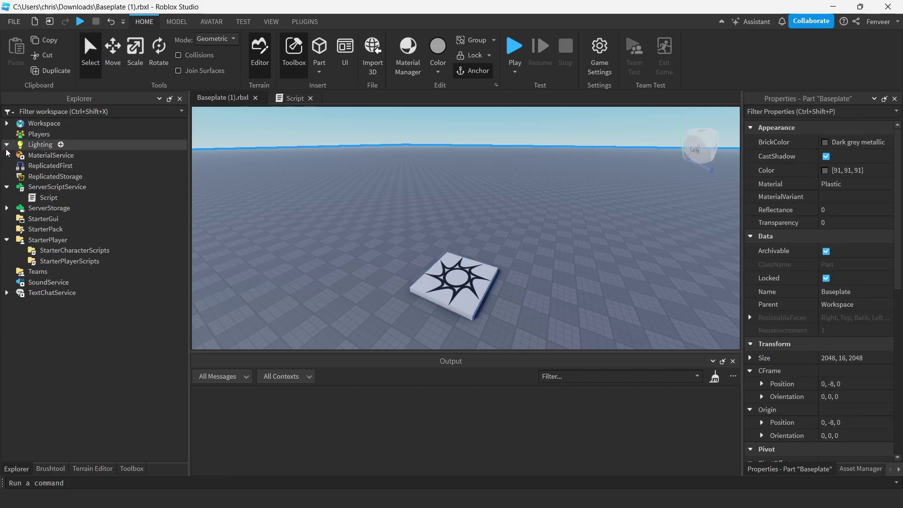
pyautogui.click(6, 144)
pyautogui.click(54, 155)
pyautogui.click(46, 165)
pyautogui.click(45, 176)
pyautogui.click(46, 187)
pyautogui.click(46, 197)
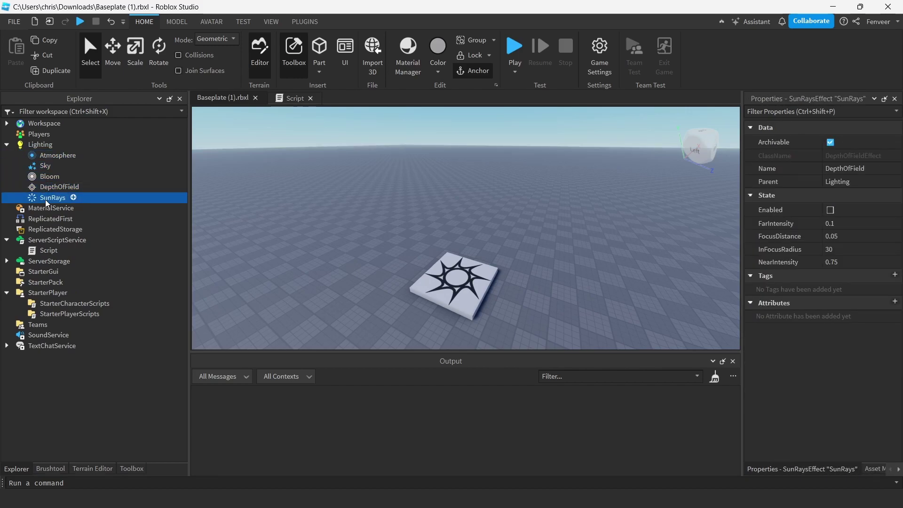
pyautogui.click(6, 144)
pyautogui.click(7, 124)
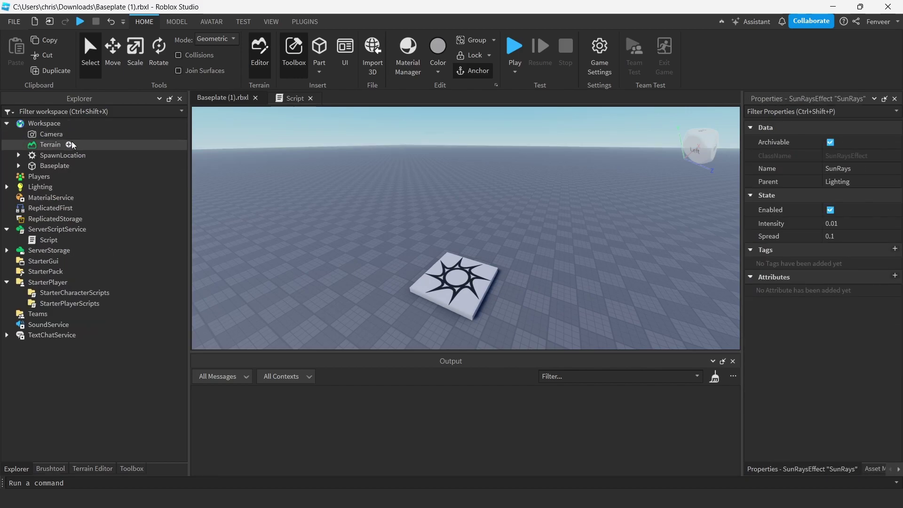
# Examine the Baseplate's properties and the options for showing the Explorer and Properties windows.
pyautogui.click(56, 166)
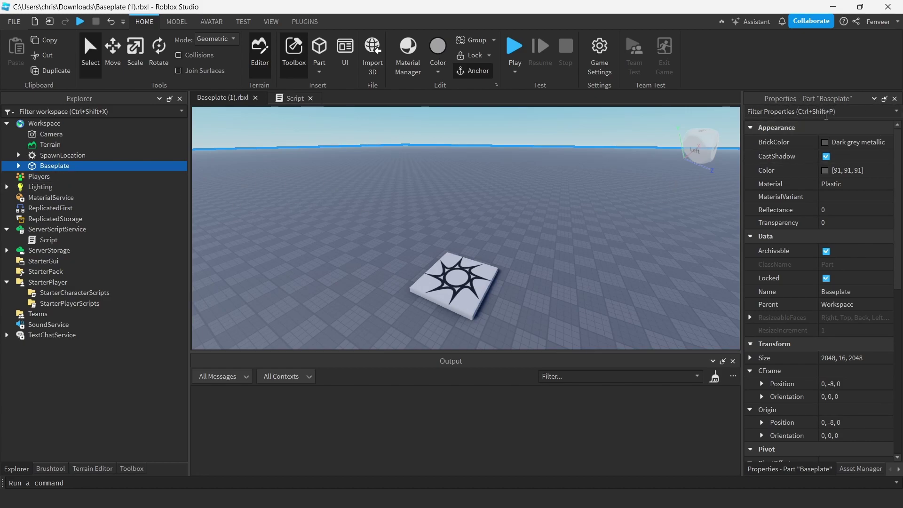
pyautogui.scroll(-8, 855, 152)
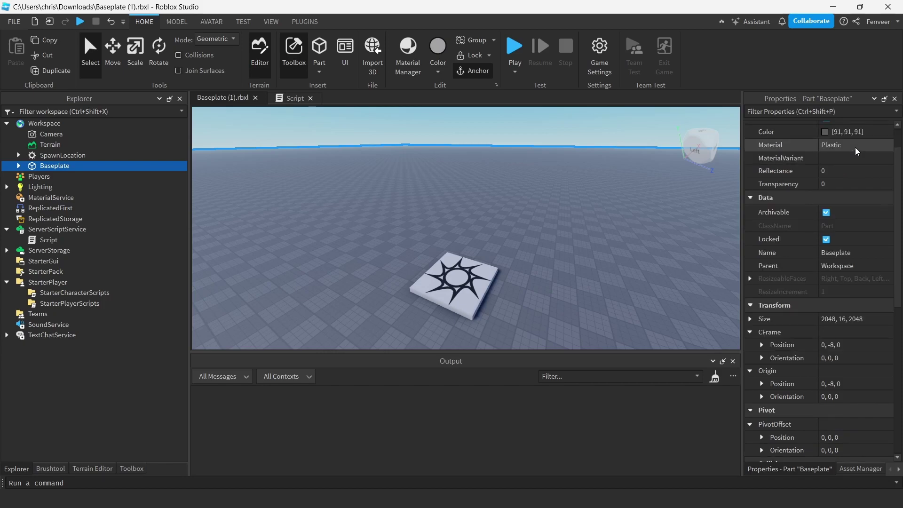
pyautogui.scroll(6, 848, 180)
pyautogui.scroll(3, 847, 176)
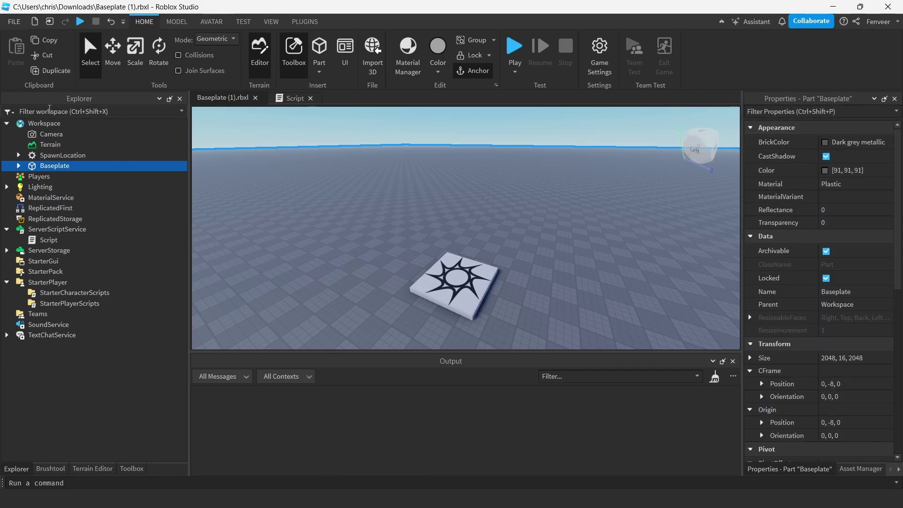
pyautogui.click(271, 22)
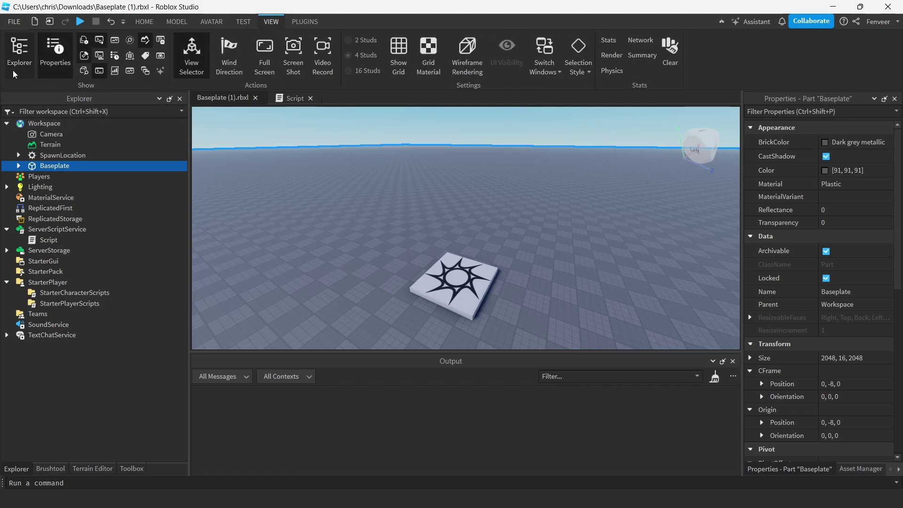
pyautogui.click(144, 22)
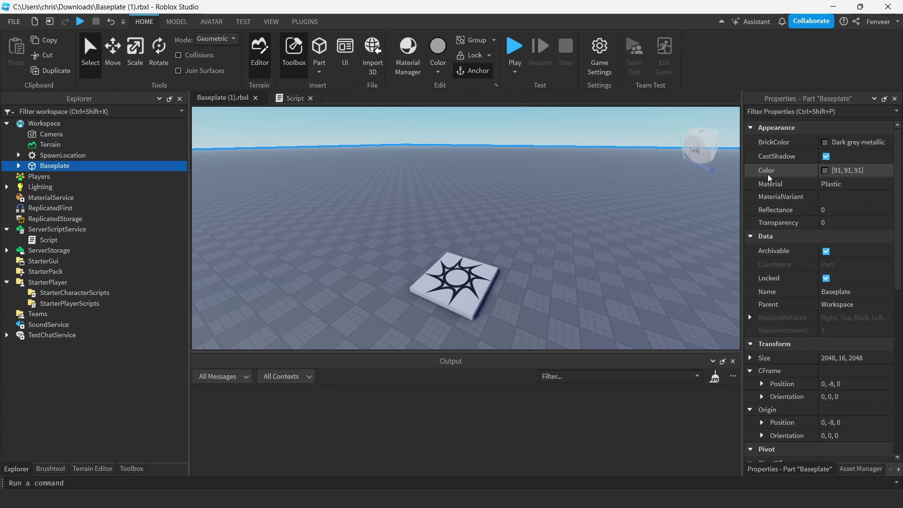
pyautogui.click(826, 171)
pyautogui.moveTo(539, 138); pyautogui.dragTo(654, 154)
pyautogui.moveTo(660, 194); pyautogui.dragTo(661, 239)
pyautogui.click(700, 380)
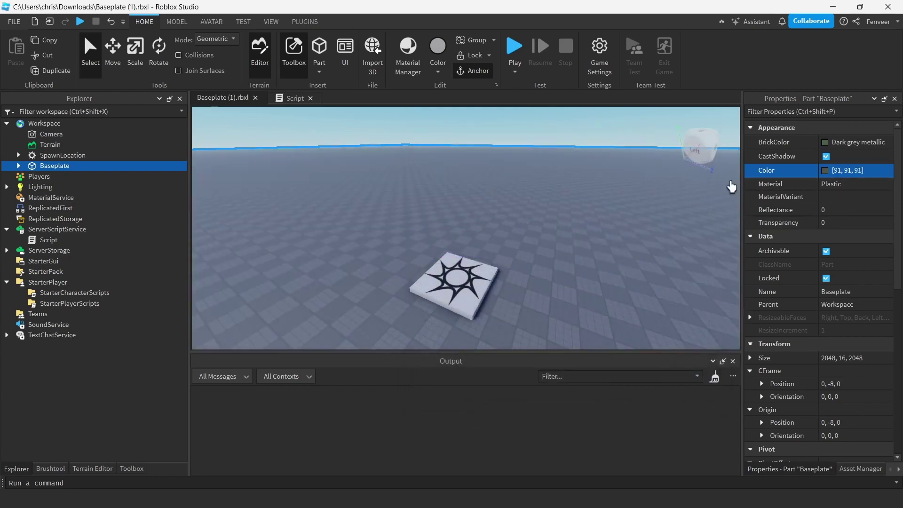
# Set the Baseplate's Transparency to 1 and check the effect in the scene.
pyautogui.click(839, 224)
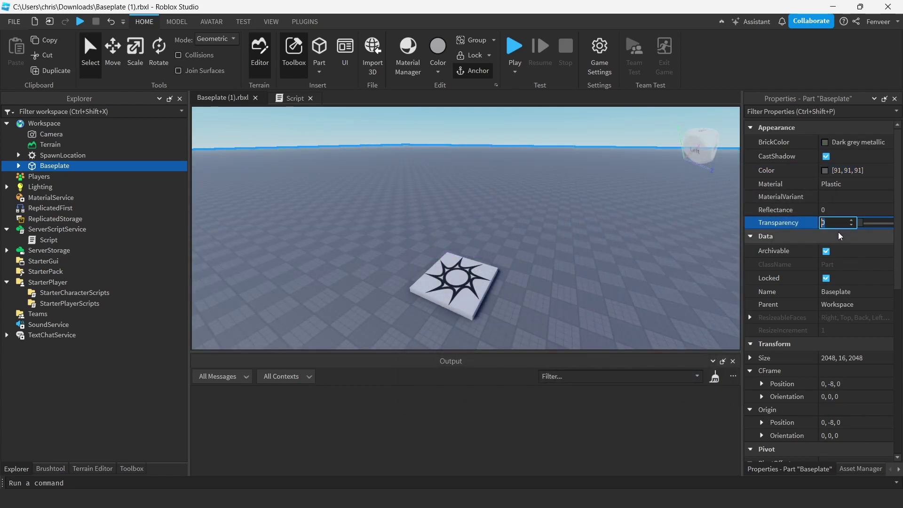
pyautogui.write('1')
pyautogui.press('Return')
pyautogui.scroll(4, 690, 243)
pyautogui.moveTo(689, 243); pyautogui.dragTo(689, 243, button='right')
pyautogui.scroll(-4, 689, 244)
# Set the Baseplate's Transparency back to 0 and check it in the scene.
pyautogui.click(841, 223)
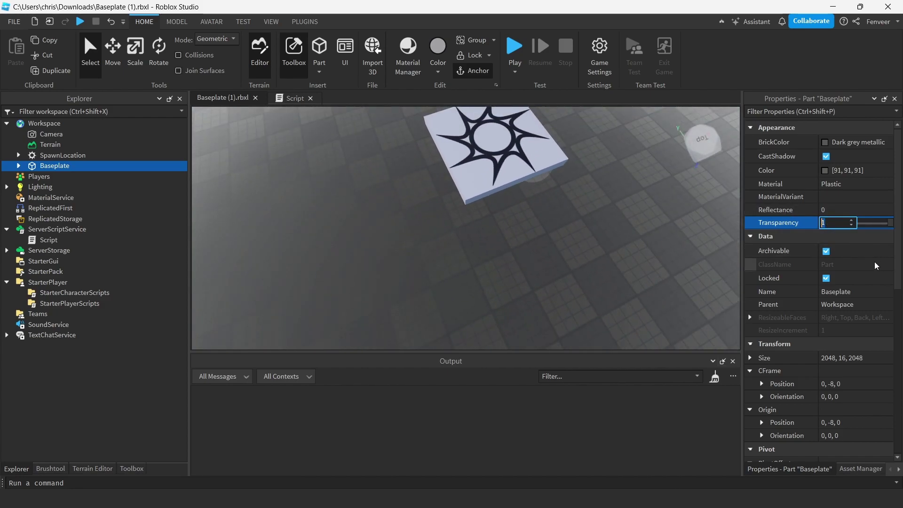
pyautogui.write('0')
pyautogui.press('Return')
pyautogui.moveTo(421, 225); pyautogui.dragTo(420, 226, button='right')
pyautogui.scroll(-3, 579, 220)
pyautogui.moveTo(580, 220); pyautogui.dragTo(580, 220, button='right')
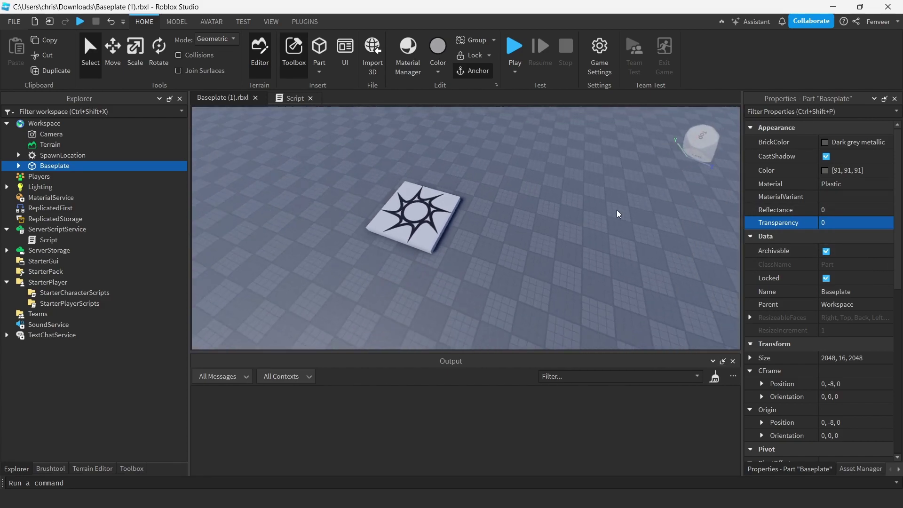
# Look through the Baseplate's remaining properties, then view the open script and return to the 3D scene.
pyautogui.scroll(-6, 857, 248)
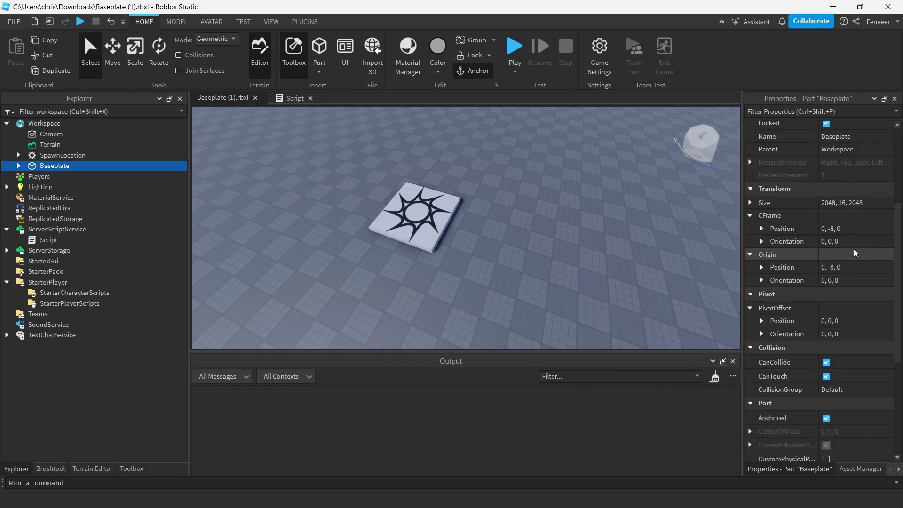
pyautogui.scroll(5, 849, 248)
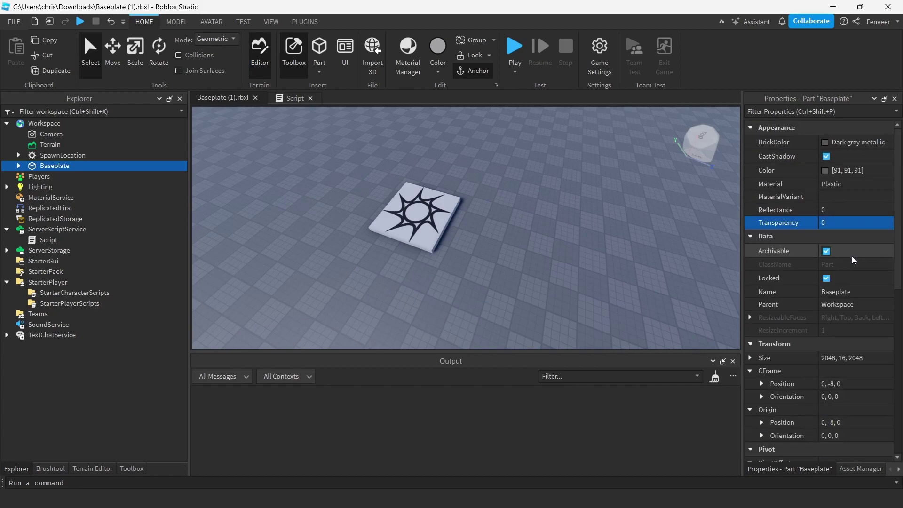
pyautogui.click(285, 100)
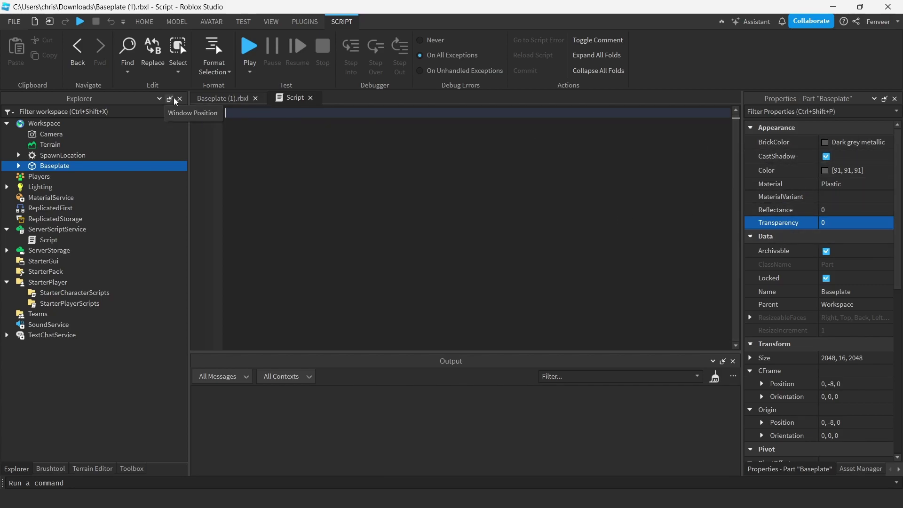
pyautogui.click(222, 97)
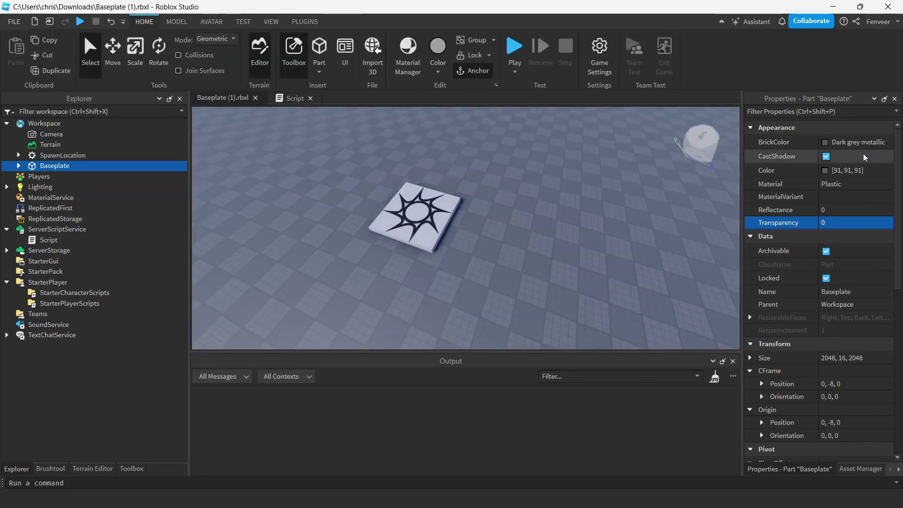
# Focus on the SpawnLocation and toggle its CastShadow property off and on to compare the shadow.
pyautogui.click(70, 155)
pyautogui.press('f')
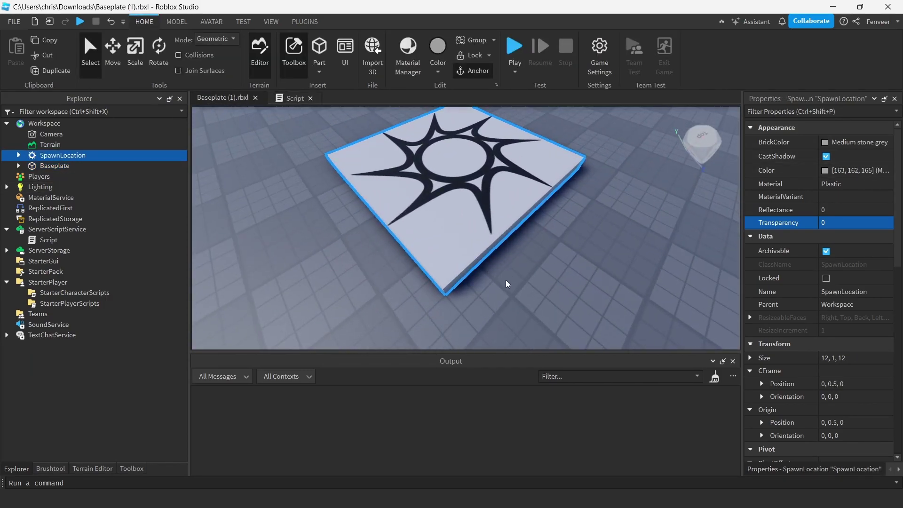
pyautogui.click(842, 157)
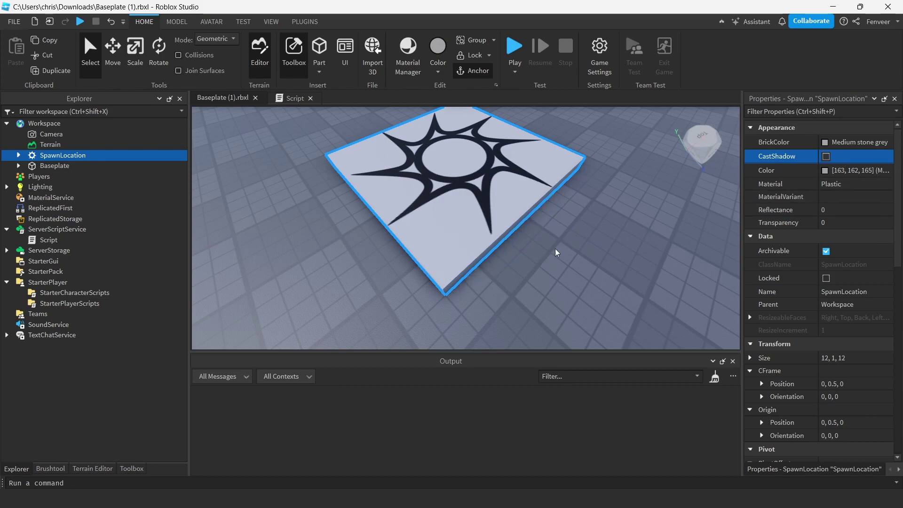
pyautogui.click(865, 158)
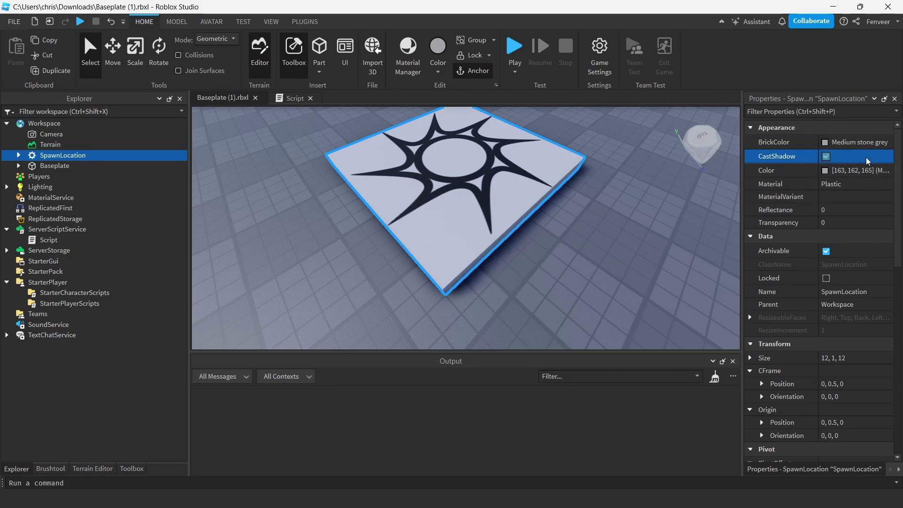
pyautogui.click(826, 159)
pyautogui.click(831, 159)
pyautogui.click(836, 159)
pyautogui.click(836, 159)
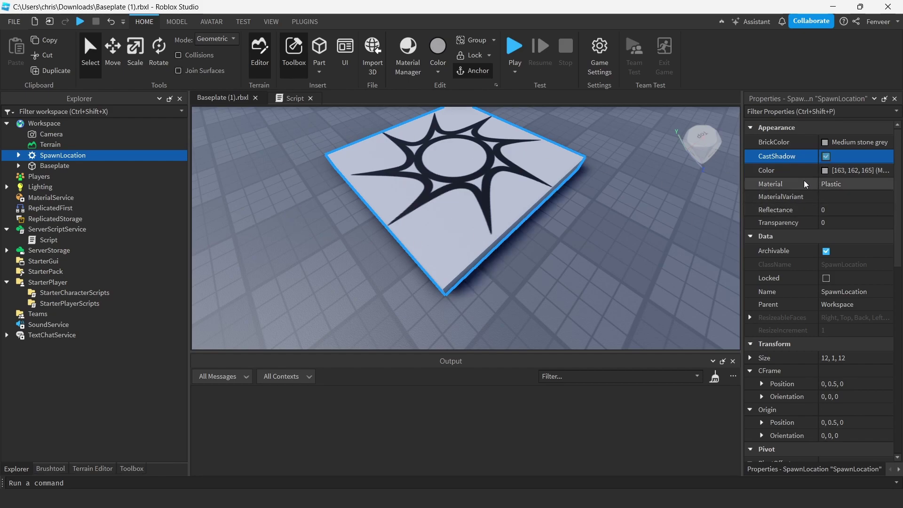
# Filter the SpawnLocation's property list by "Name".
pyautogui.scroll(-10, 841, 258)
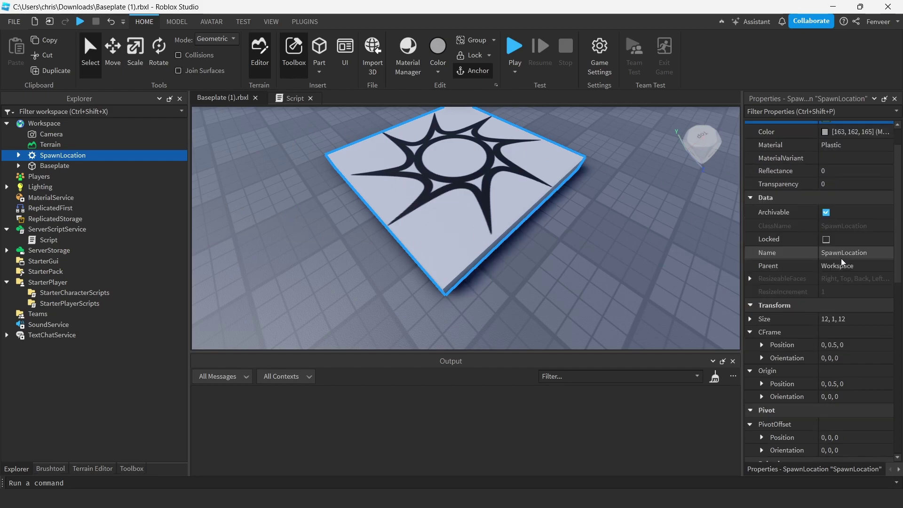
pyautogui.scroll(10, 838, 255)
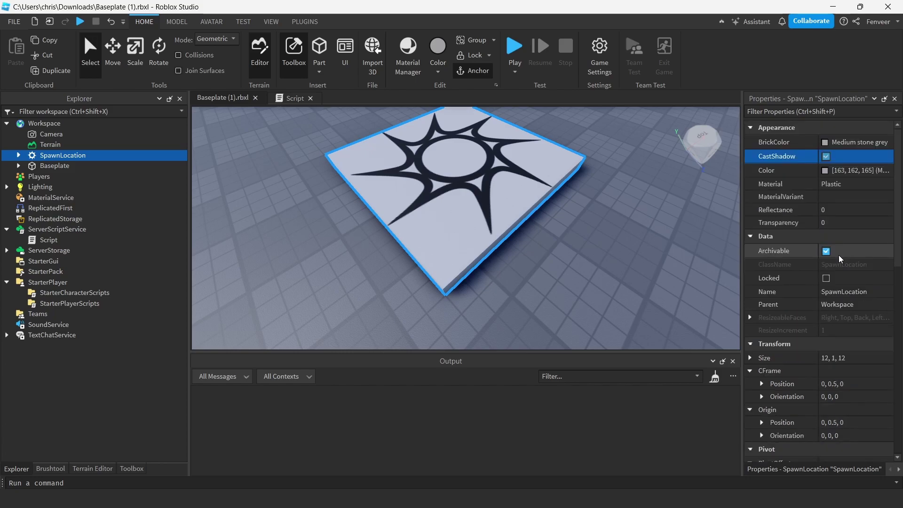
pyautogui.scroll(-3, 823, 172)
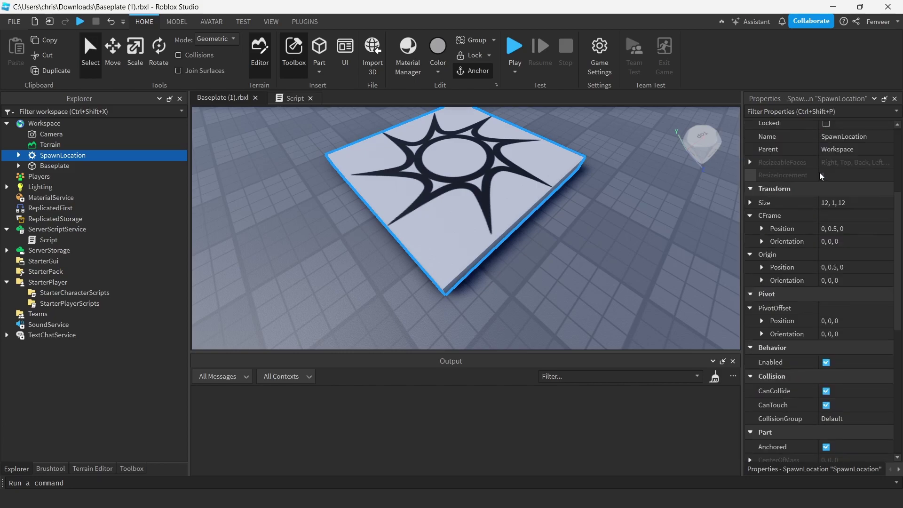
pyautogui.click(805, 111)
pyautogui.write('Name')
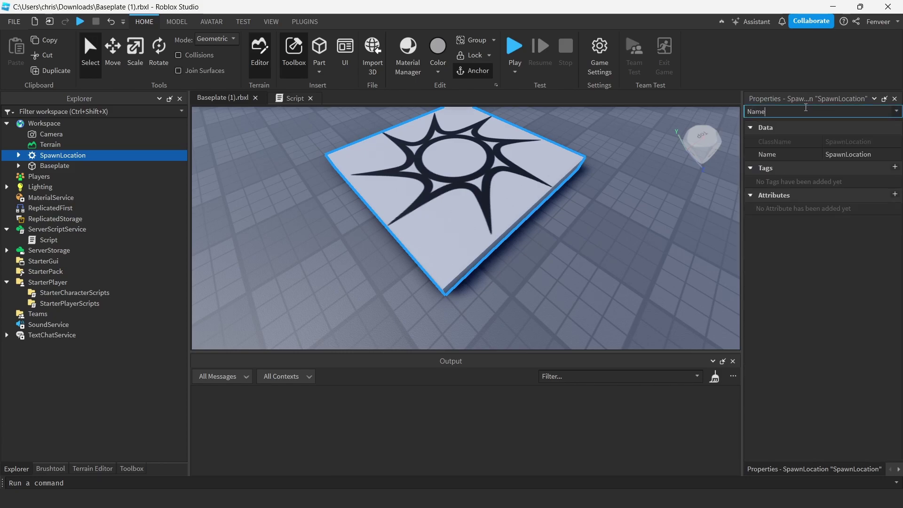
# Rename the SpawnLocation to "Hi" and deselect it.
pyautogui.click(881, 155)
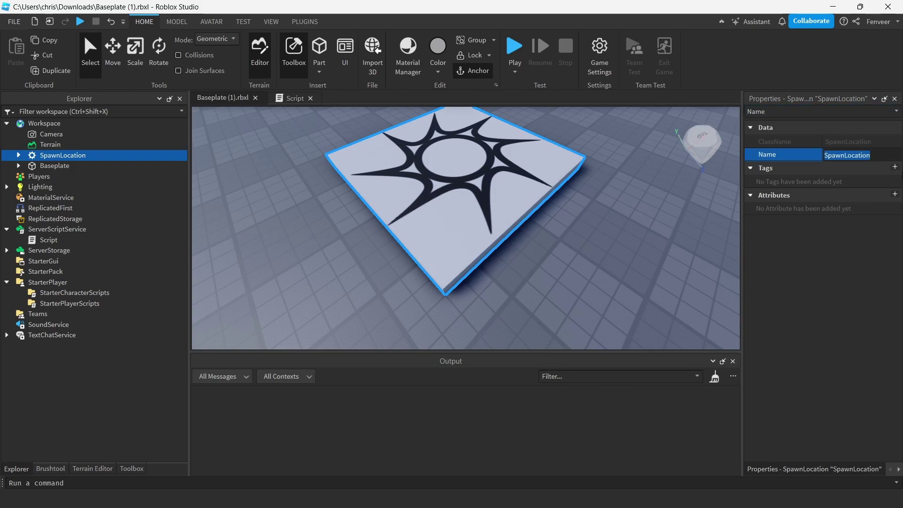
pyautogui.write('Hi')
pyautogui.press('Return')
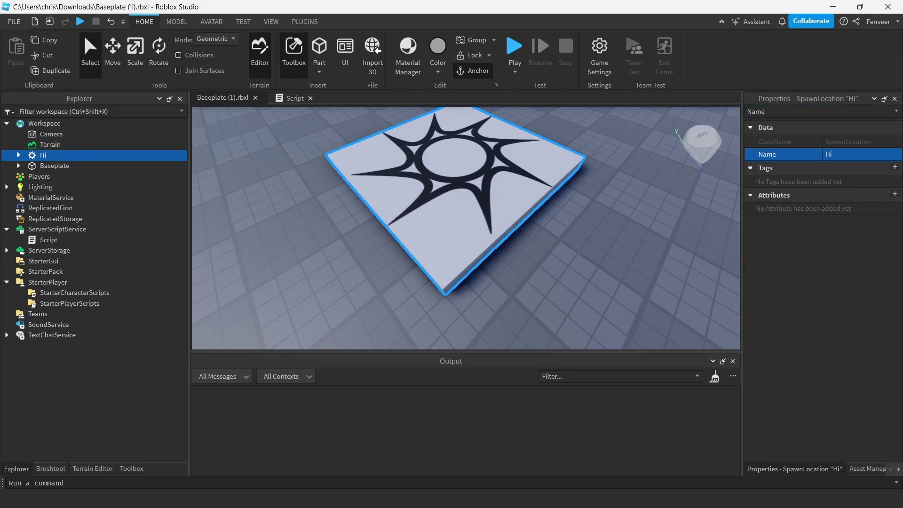
pyautogui.click(242, 216)
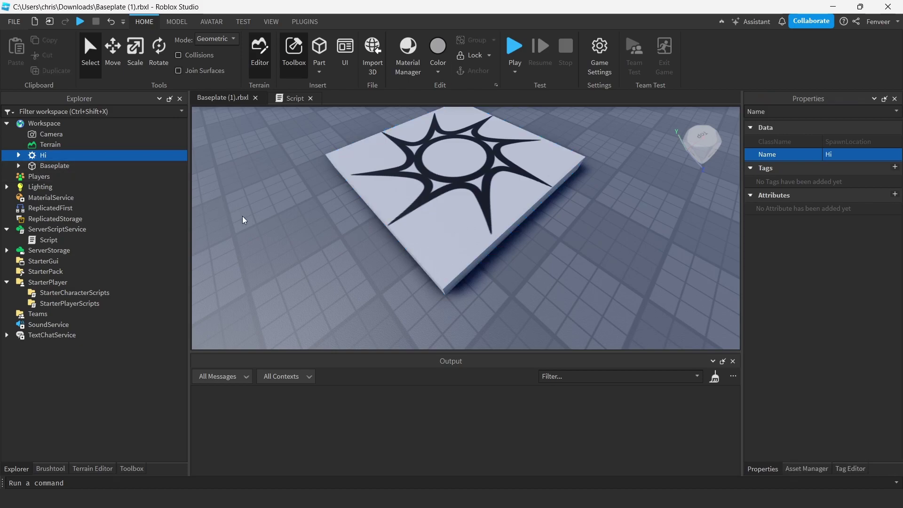
# Select the spawn location named Hi and clear the "Name" filter from its property list.
pyautogui.click(42, 161)
pyautogui.click(775, 113)
pyautogui.press('BackSpace')
pyautogui.press('BackSpace')
pyautogui.press('BackSpace')
pyautogui.press('BackSpace')
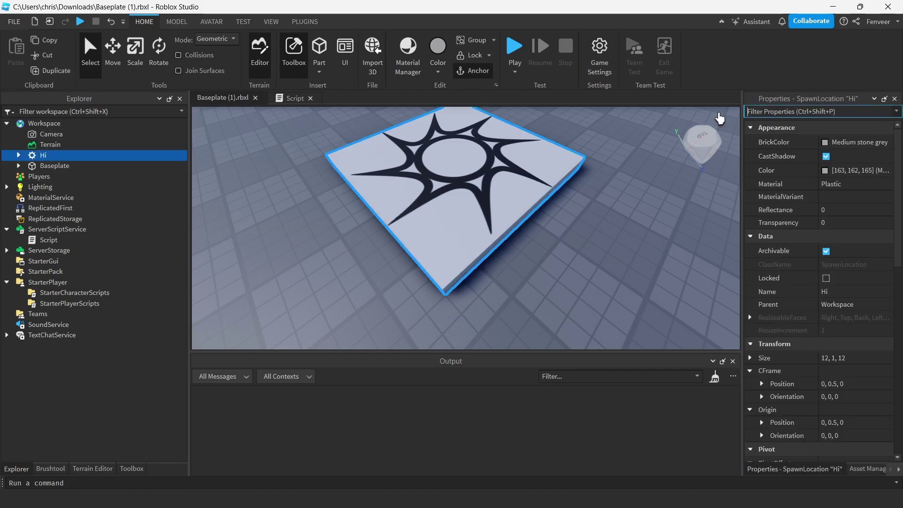
pyautogui.click(648, 189)
pyautogui.click(506, 188)
pyautogui.press('f')
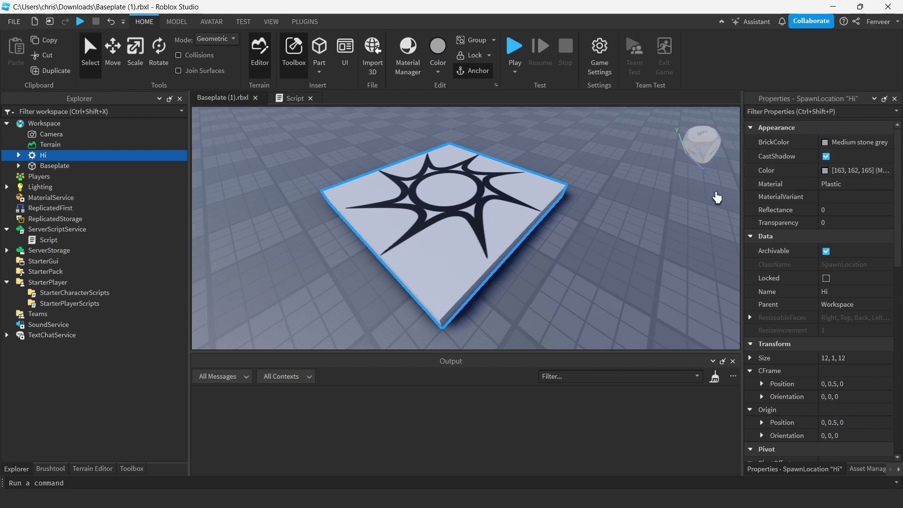
# Open the script and declare a local variable named spawnLocation on line 1.
pyautogui.click(282, 100)
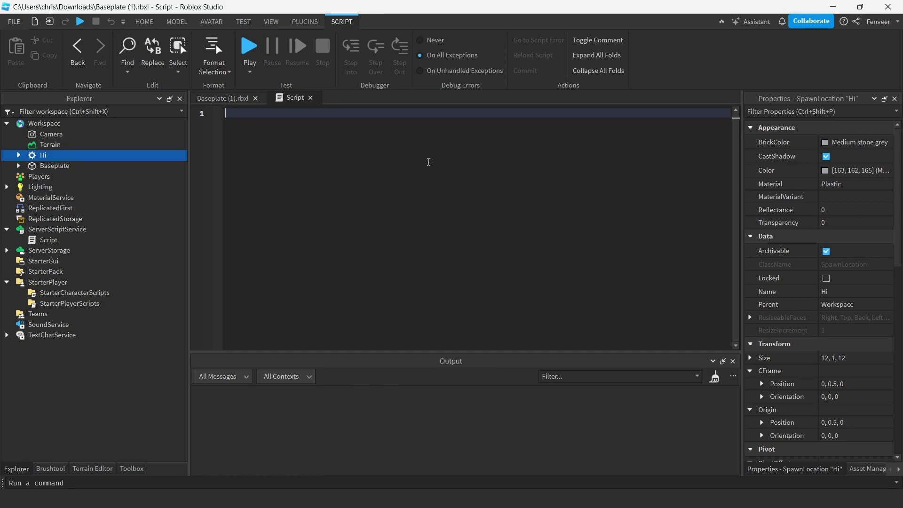
pyautogui.write('local ')
pyautogui.write('va')
pyautogui.press('BackSpace')
pyautogui.press('BackSpace')
pyautogui.write('spawnLocation')
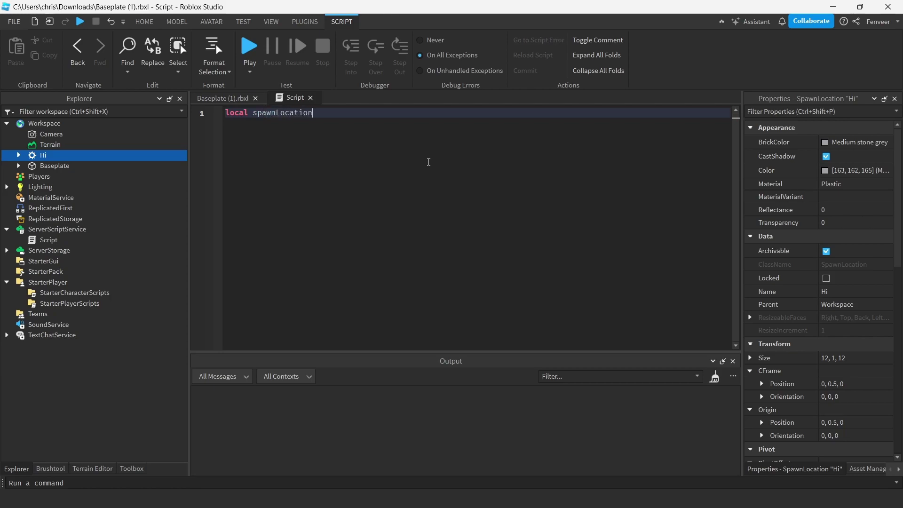
# Assign game.Workspace.Hi to the spawnLocation variable.
pyautogui.write(' = game')
pyautogui.doubleClick(334, 113)
pyautogui.click(395, 122)
pyautogui.write('.W')
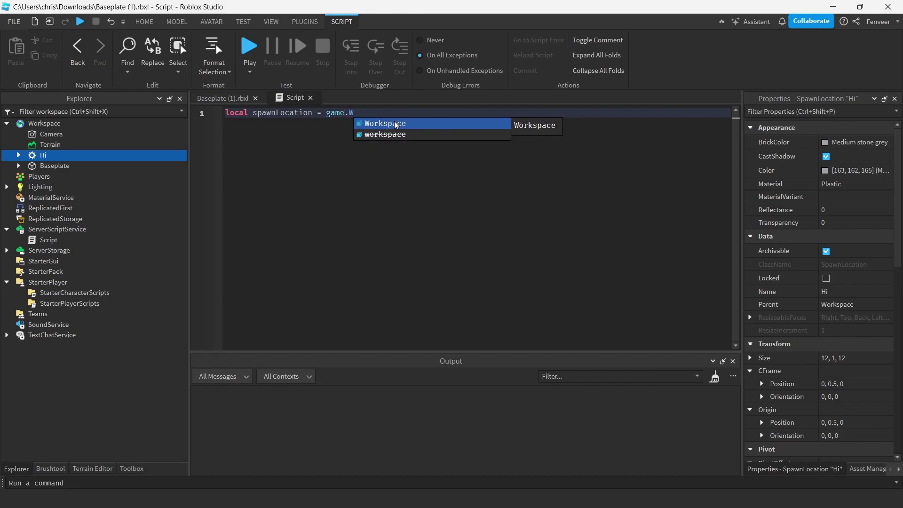
pyautogui.press('Tab')
pyautogui.click(359, 113)
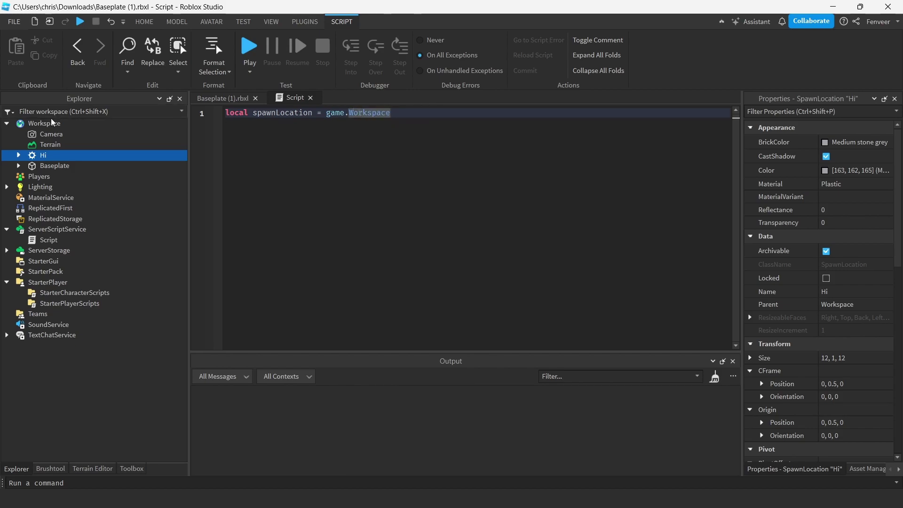
pyautogui.click(411, 114)
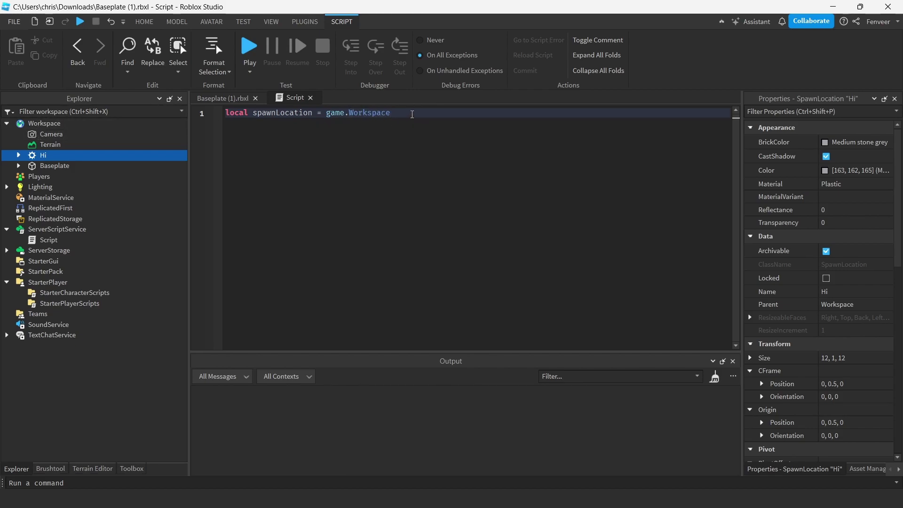
pyautogui.write('.HI')
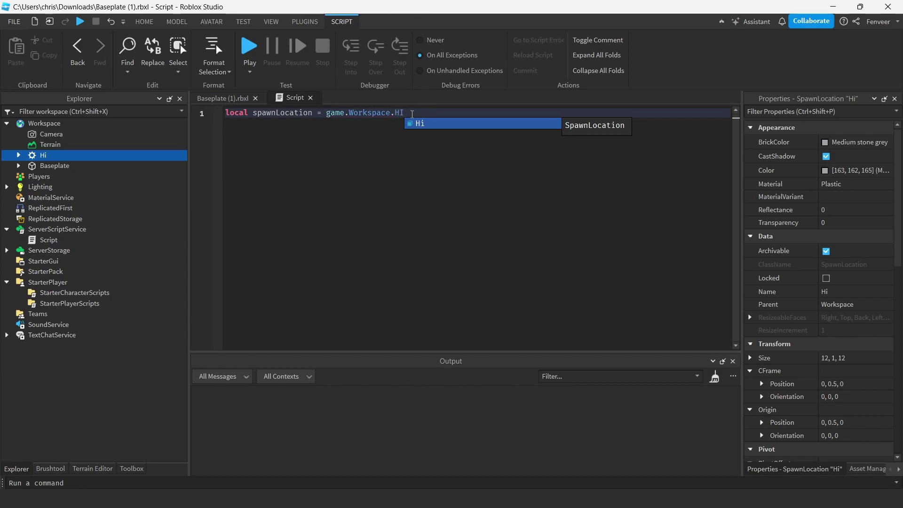
pyautogui.press('Tab')
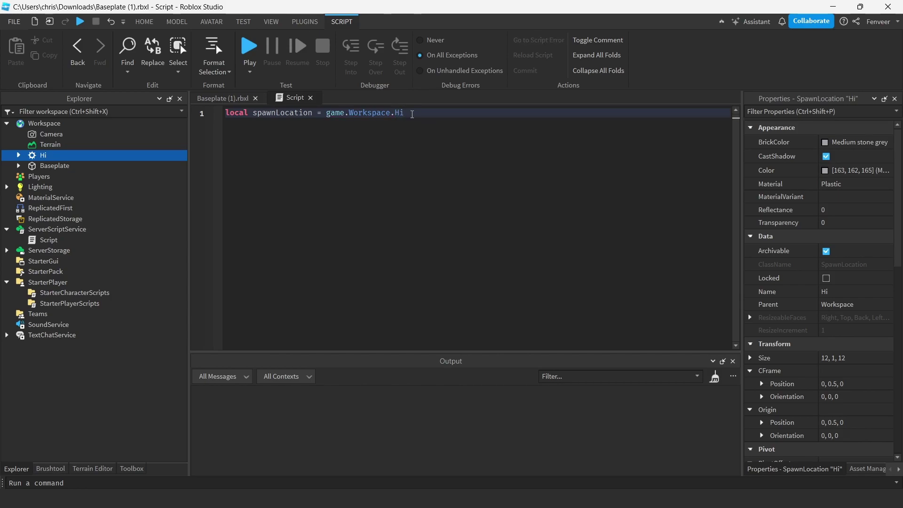
# Start a property access on line 3 by copying the spawnLocation variable name there, followed by a dot.
pyautogui.press('Return')
pyautogui.press('Return')
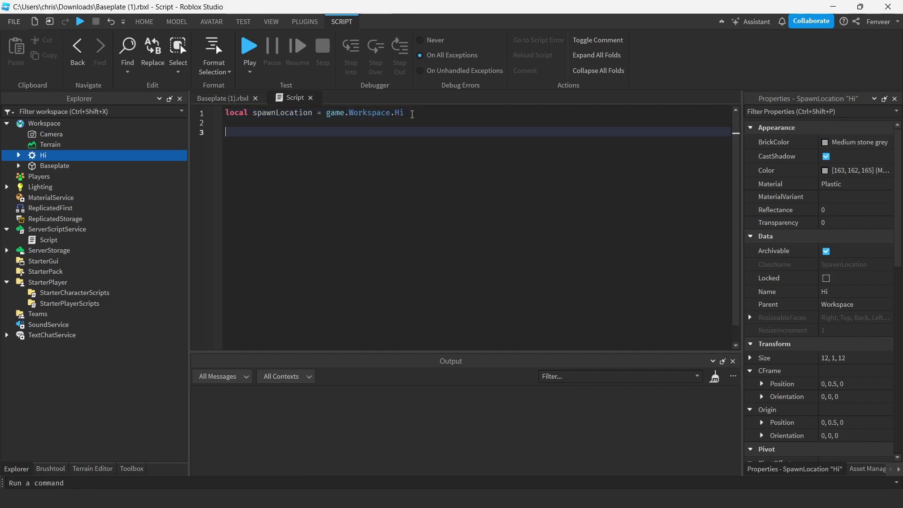
pyautogui.doubleClick(287, 115)
pyautogui.hotkey('ctrl', 'c')
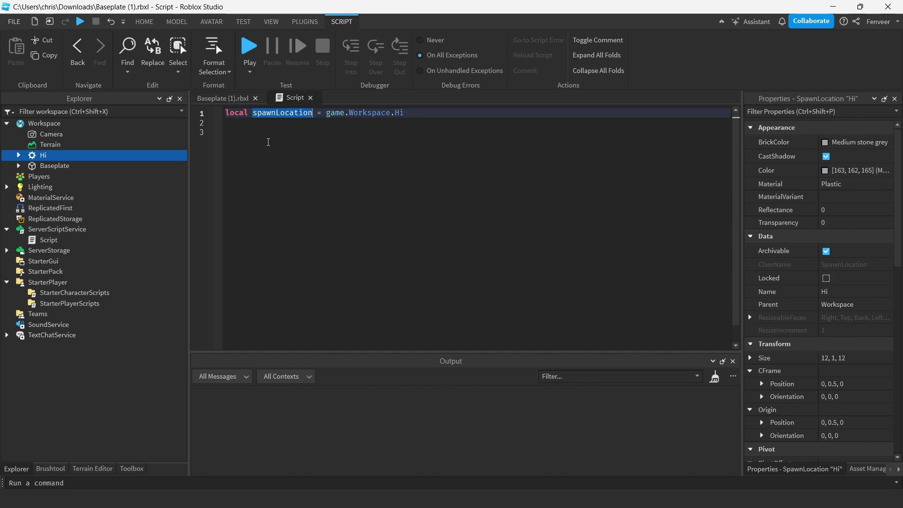
pyautogui.click(268, 142)
pyautogui.hotkey('ctrl', 'v')
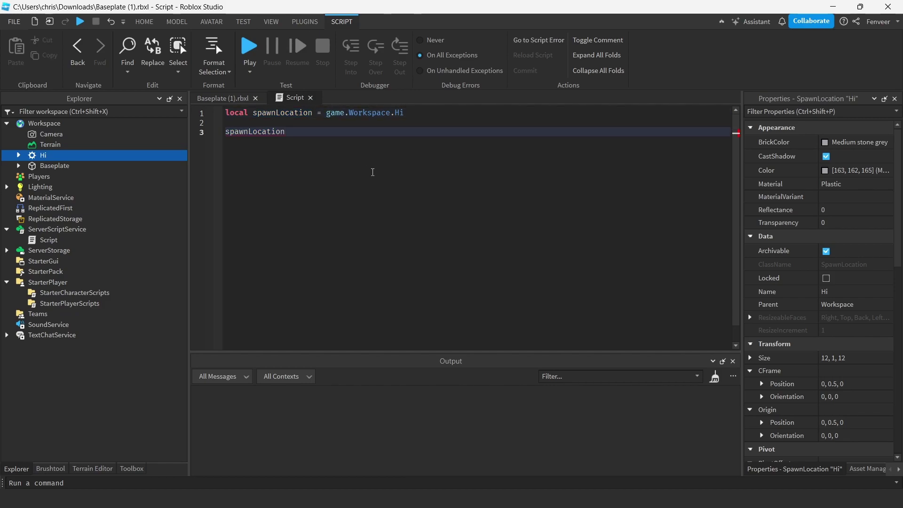
pyautogui.write('.')
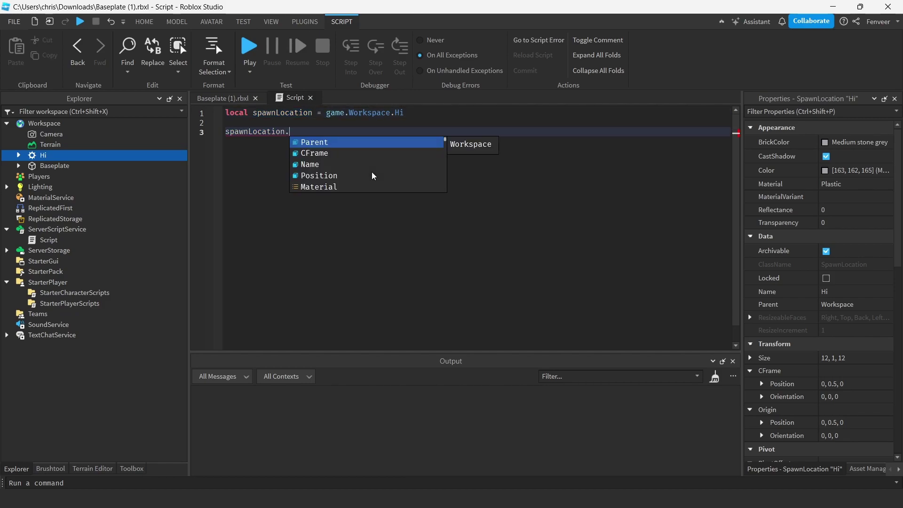
pyautogui.scroll(-10, 372, 171)
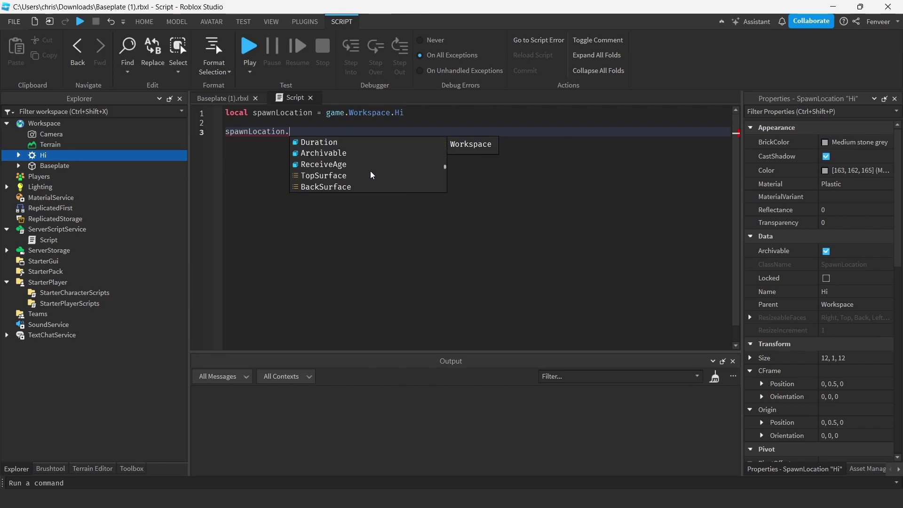
pyautogui.scroll(10, 370, 171)
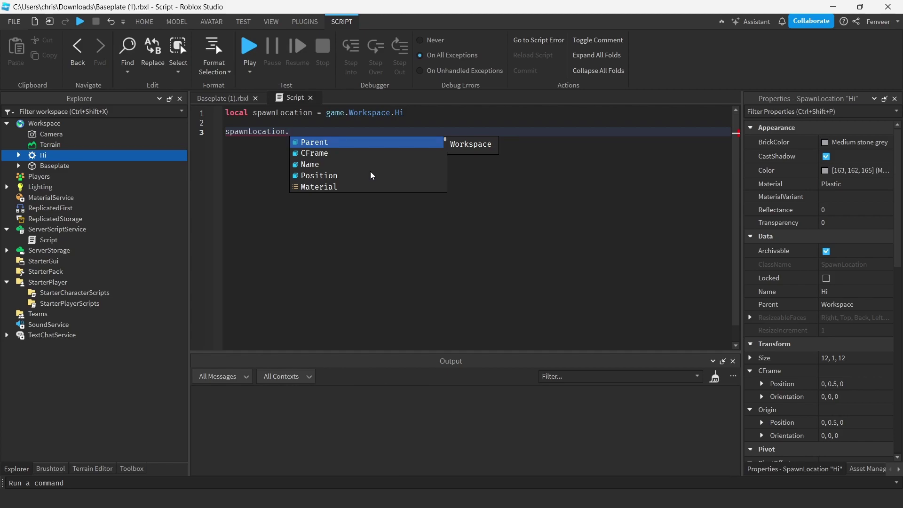
pyautogui.write('Co')
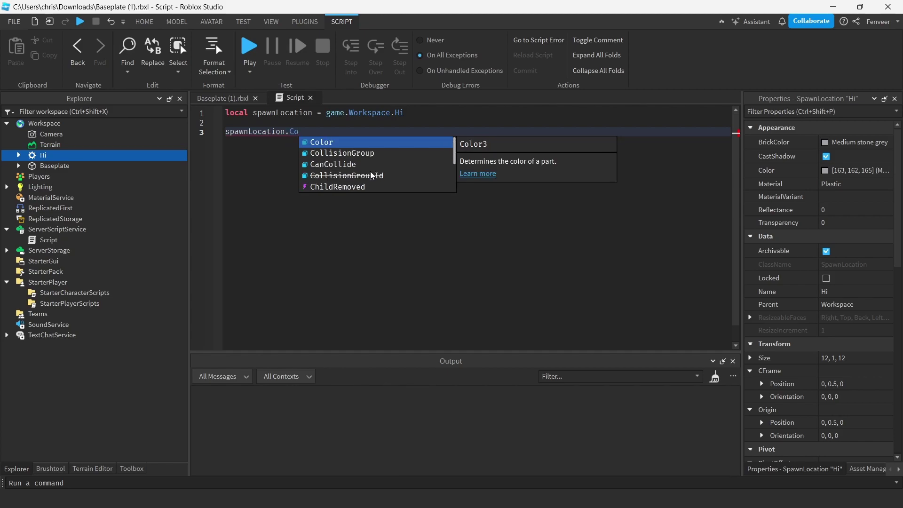
pyautogui.press('Tab')
pyautogui.press('BackSpace')
pyautogui.press('BackSpace')
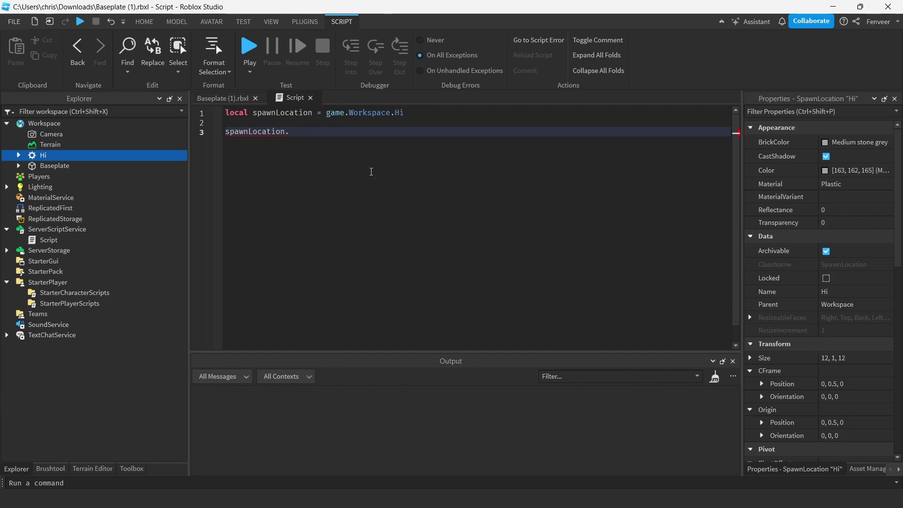
# Complete line 3 so that it assigns BrickColor.new() to the spawnLocation's BrickColor property.
pyautogui.write('Br')
pyautogui.press('Tab')
pyautogui.write('bric')
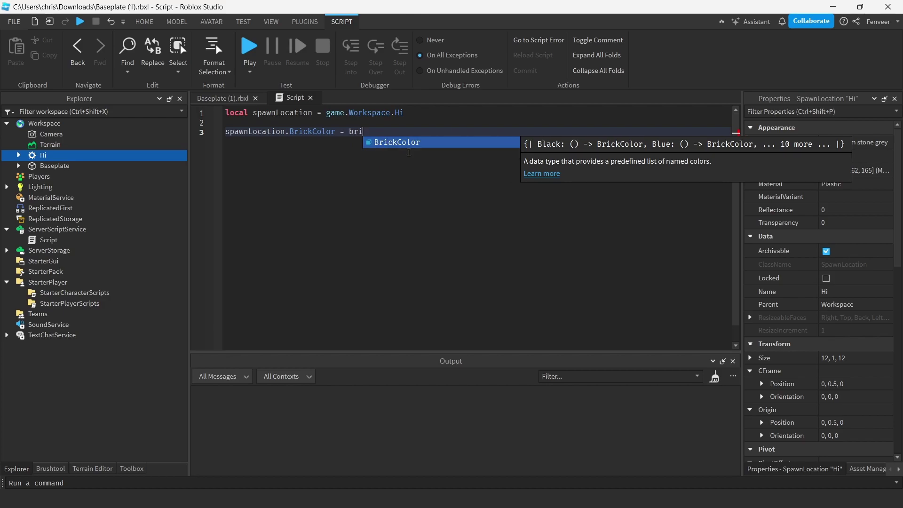
pyautogui.press('Tab')
pyautogui.write('.')
pyautogui.press('Tab')
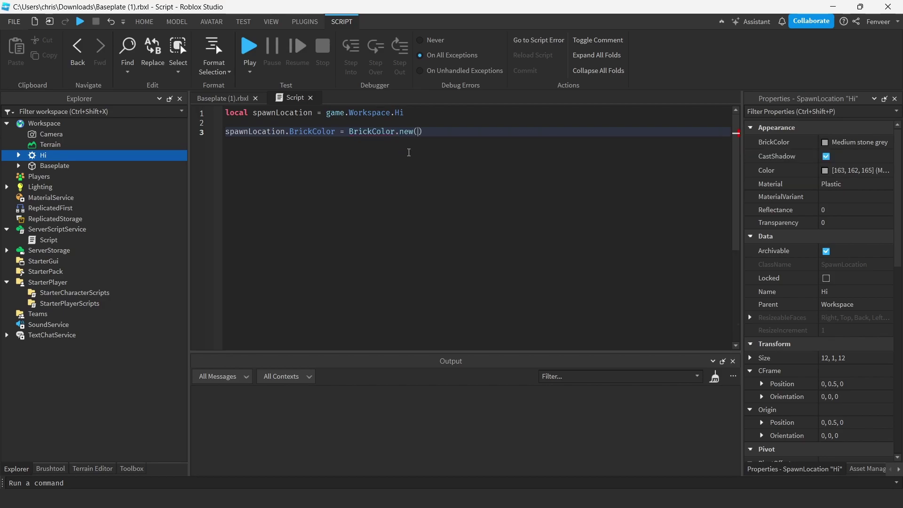
pyautogui.write('(')
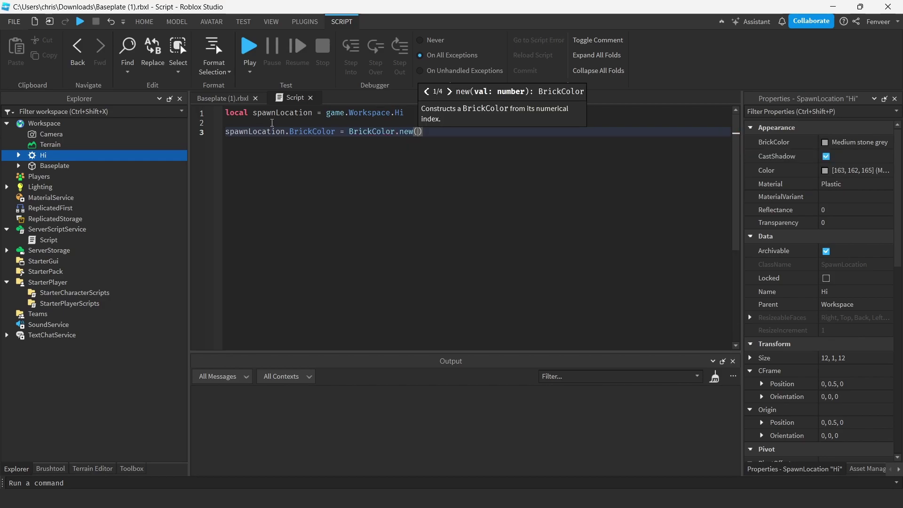
pyautogui.click(271, 123)
pyautogui.moveTo(348, 132); pyautogui.dragTo(433, 135)
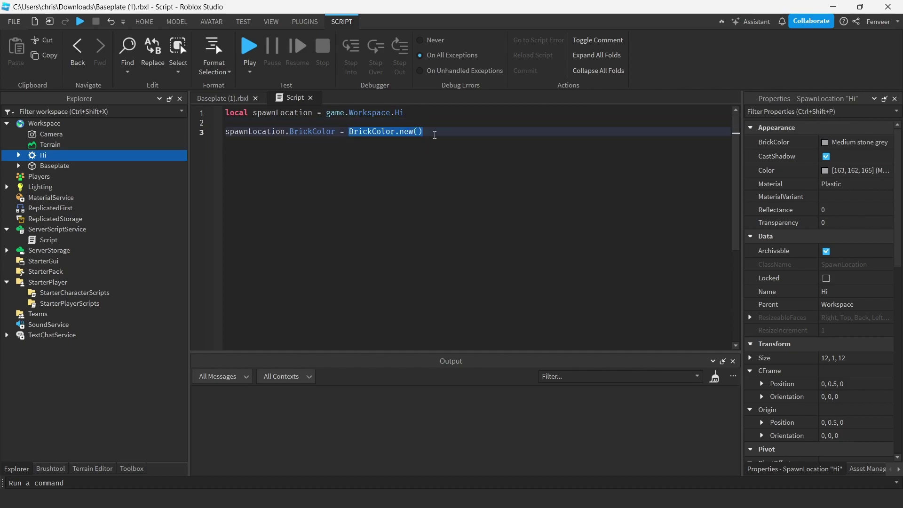
pyautogui.click(420, 133)
pyautogui.click(372, 133)
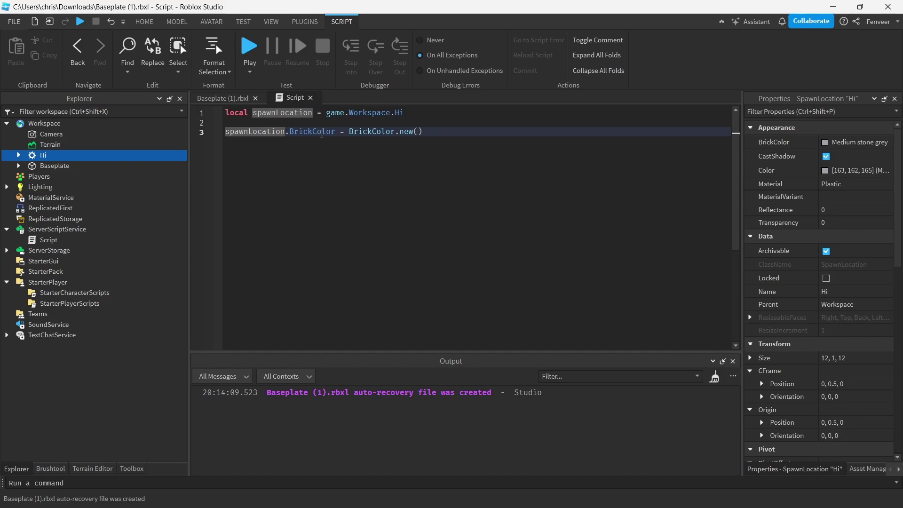
pyautogui.click(225, 98)
pyautogui.click(292, 98)
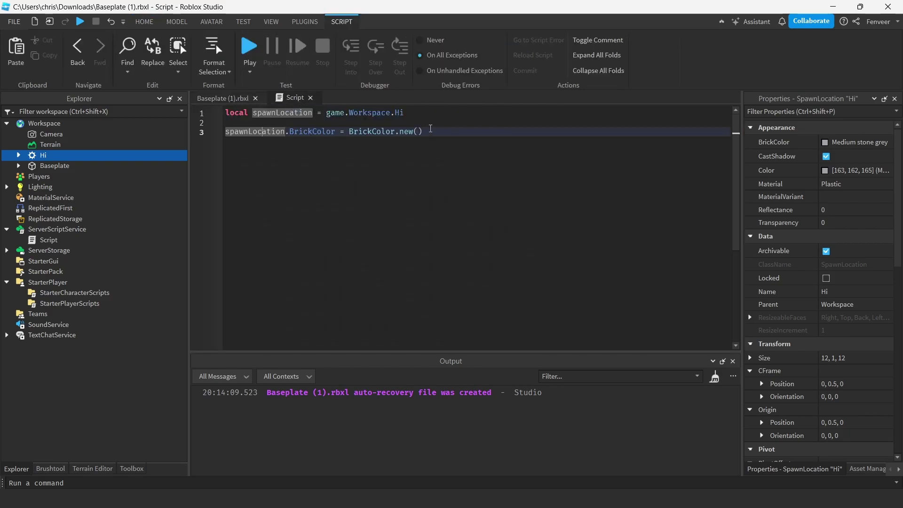
# Fill in the color name "Lapis" from the suggested colors as the argument of BrickColor.new.
pyautogui.click(429, 132)
pyautogui.click(421, 132)
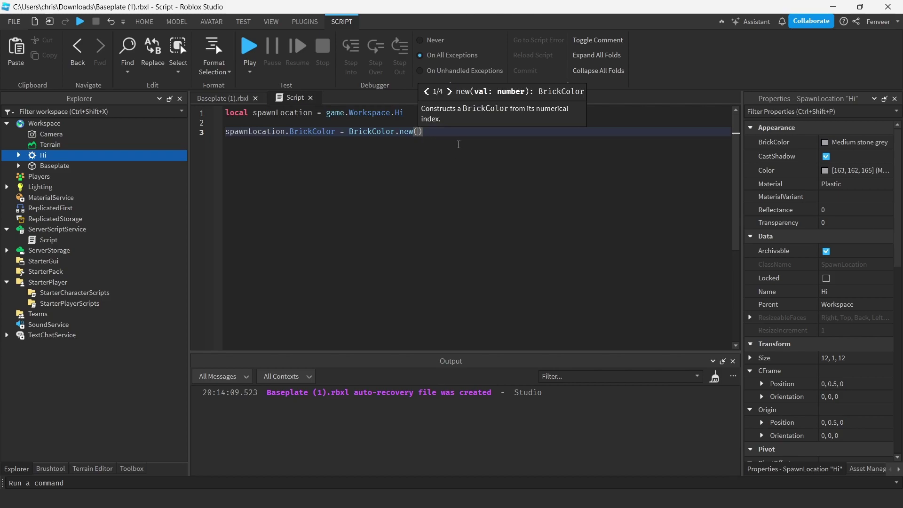
pyautogui.write('"')
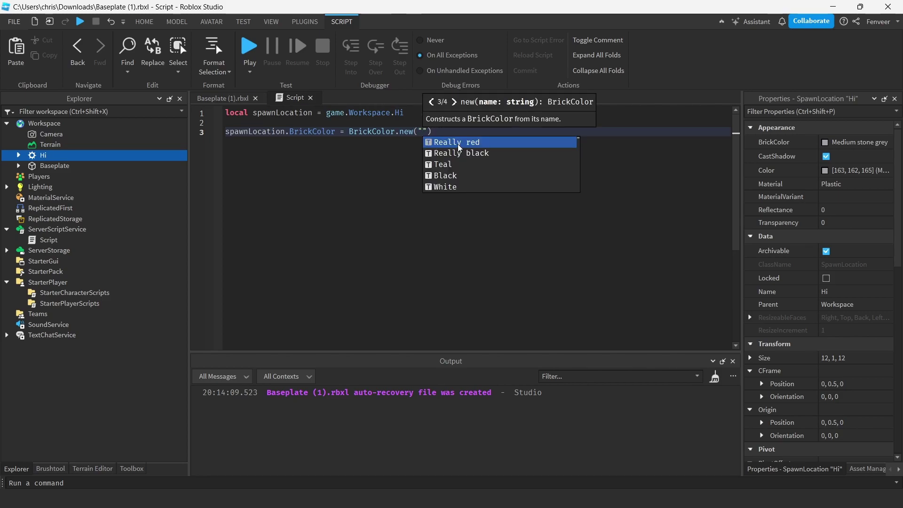
pyautogui.press('Down')
pyautogui.press('Down')
pyautogui.press('Down')
pyautogui.press('Down')
pyautogui.press('Down')
pyautogui.press('Down')
pyautogui.press('Down')
pyautogui.press('Down')
pyautogui.press('Down')
pyautogui.press('Down')
pyautogui.press('Up')
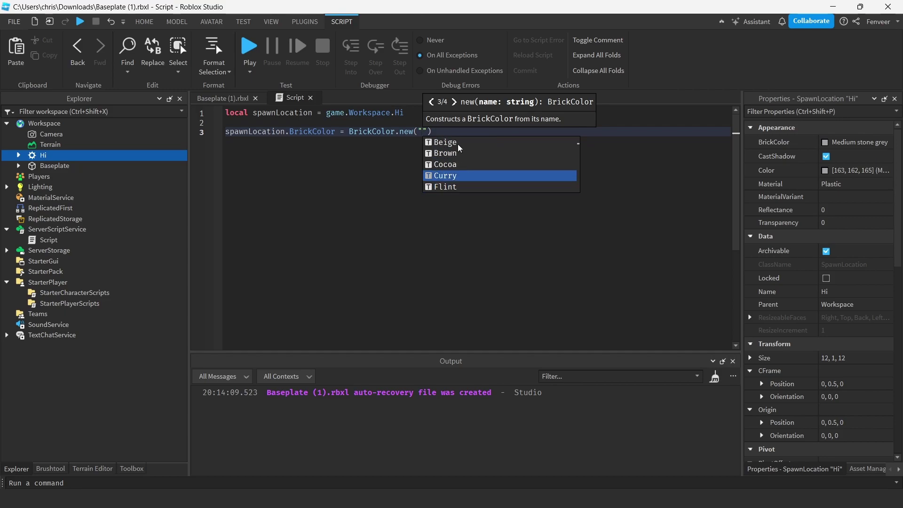
pyautogui.press('Down')
pyautogui.press('Down')
pyautogui.press('Down')
pyautogui.press('Down')
pyautogui.press('Down')
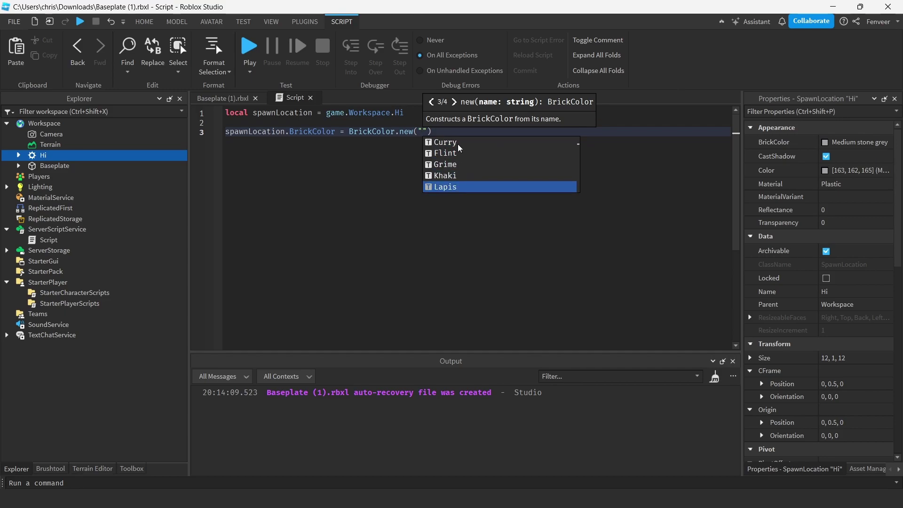
pyautogui.press('Up')
pyautogui.press('Return')
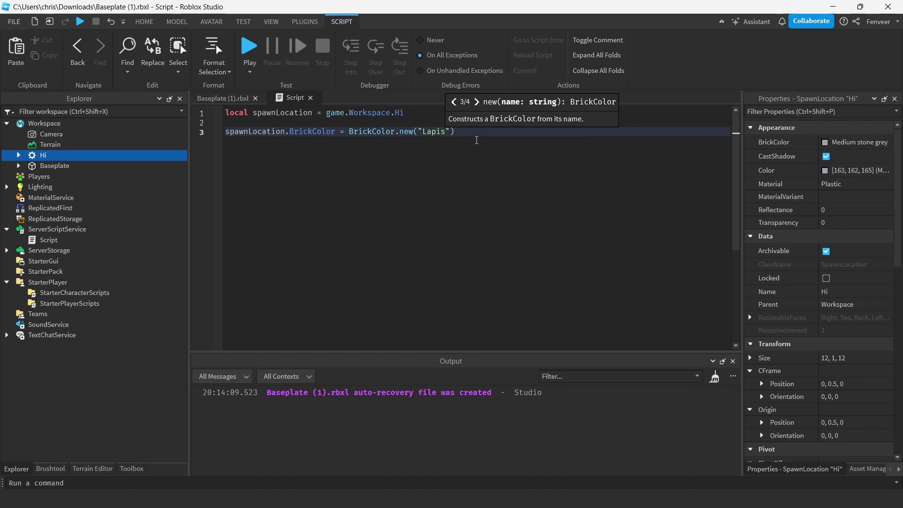
# Run the place to check the spawn location's scripted color, then stop the test and return to the script.
pyautogui.click(476, 141)
pyautogui.click(250, 77)
pyautogui.click(259, 110)
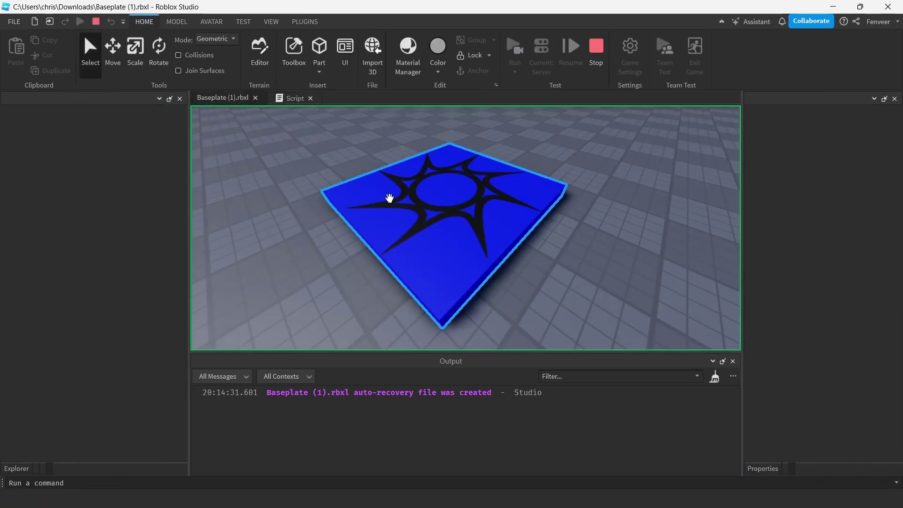
pyautogui.click(596, 47)
pyautogui.click(277, 98)
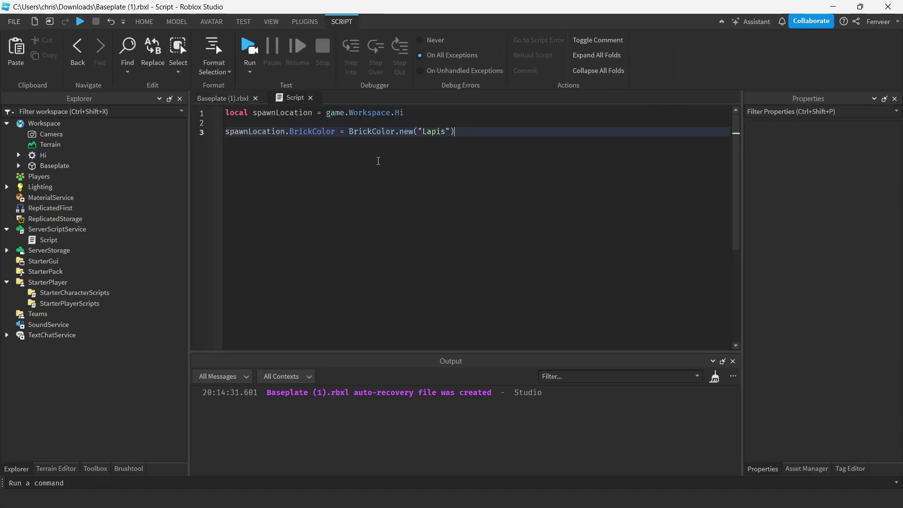
# Delete the BrickColor assignment on line 3, keeping the spawnLocation reference.
pyautogui.moveTo(495, 132); pyautogui.dragTo(102, 130)
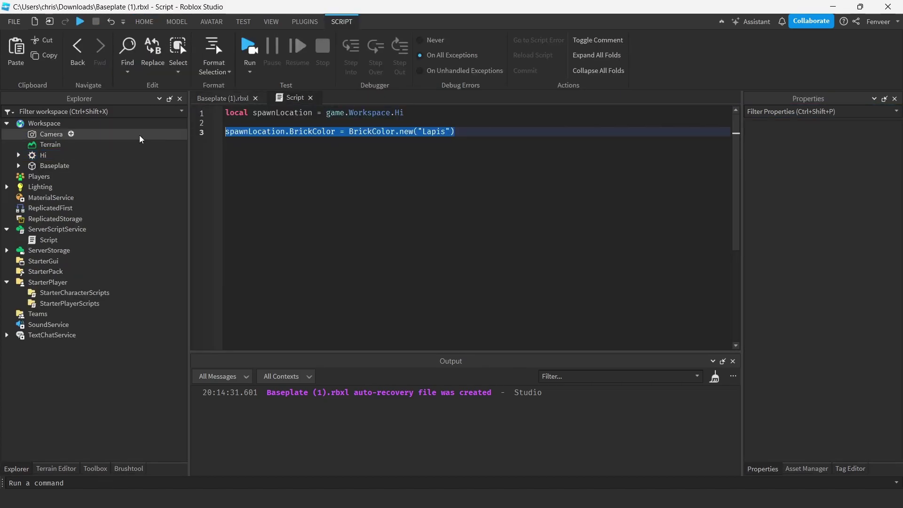
pyautogui.click(357, 138)
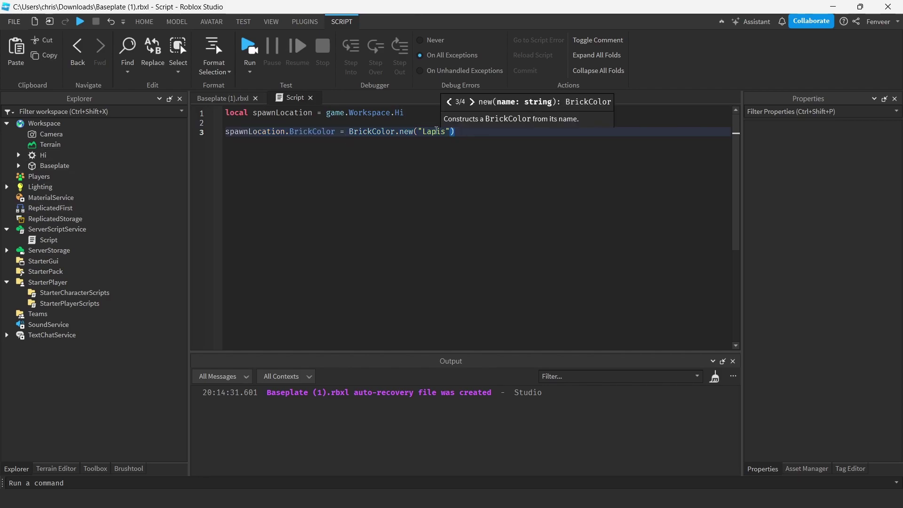
pyautogui.moveTo(453, 132); pyautogui.dragTo(289, 132)
pyautogui.press('BackSpace')
# Look through the properties suggested for spawnLocation on line 3, down to CastShadow, and remove the trailing dot.
pyautogui.write('.')
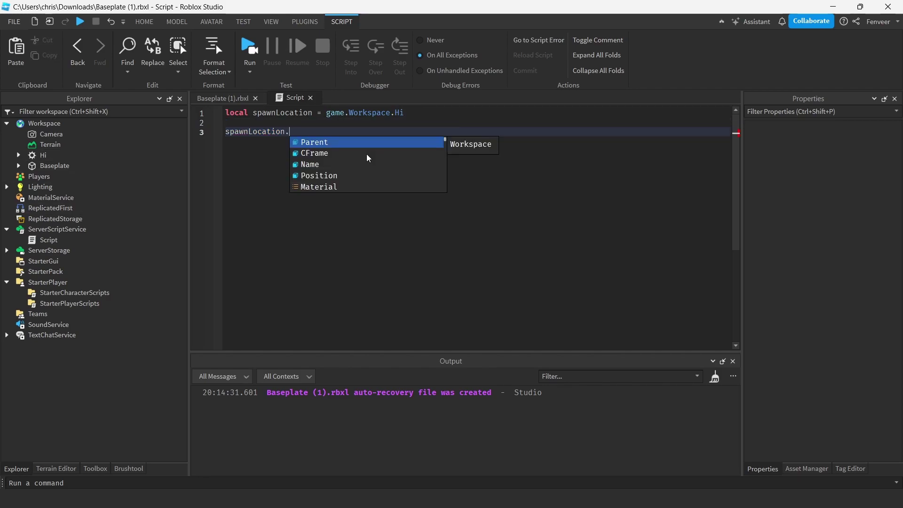
pyautogui.press('Down')
pyautogui.press('Down')
pyautogui.press('Down')
pyautogui.press('Down')
pyautogui.press('Down')
pyautogui.press('Down')
pyautogui.press('Down')
pyautogui.press('Down')
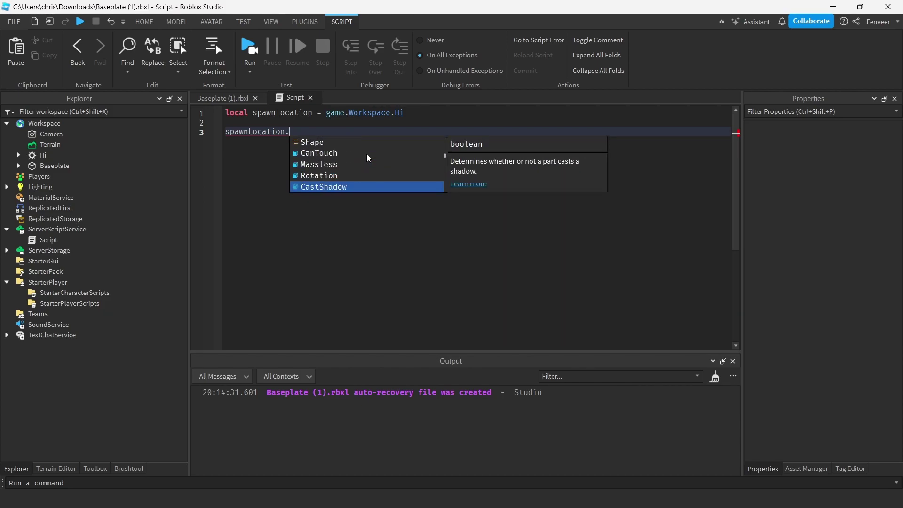
pyautogui.press('BackSpace')
pyautogui.press('BackSpace')
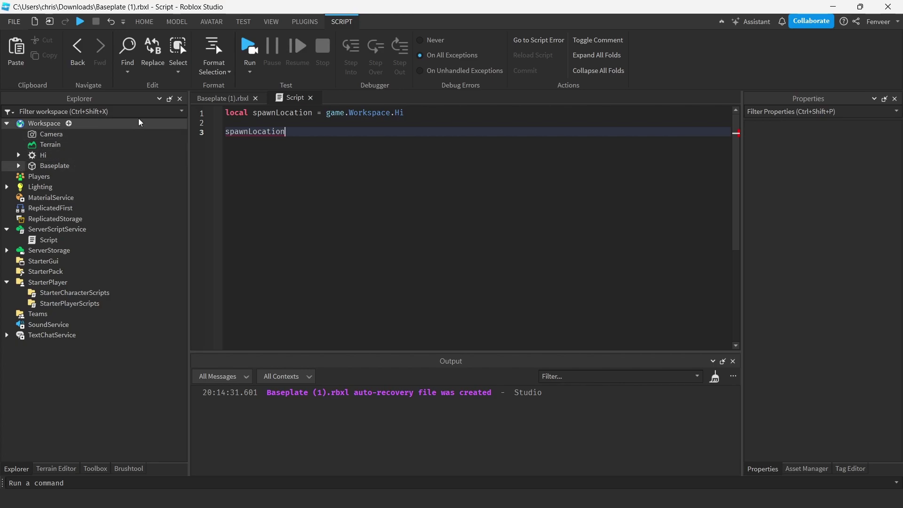
# Insert a Part inside the Hi spawn location in the workspace.
pyautogui.click(18, 155)
pyautogui.click(240, 98)
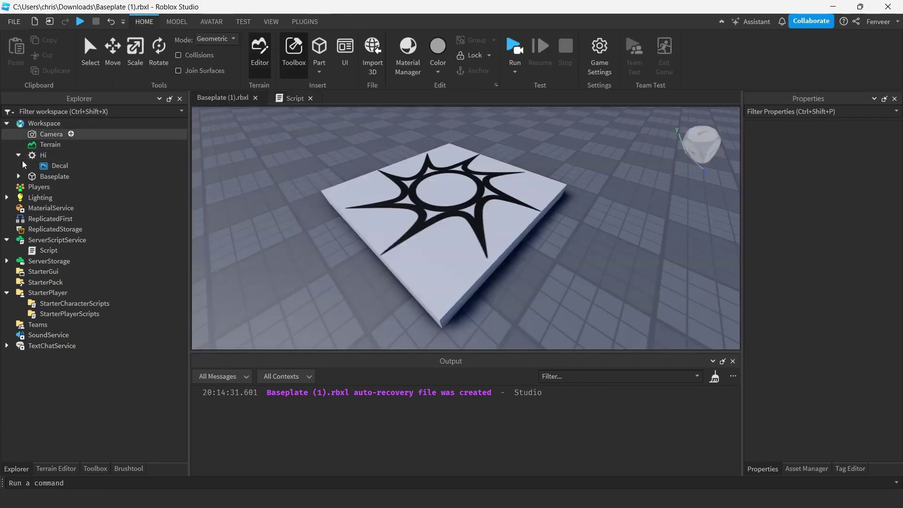
pyautogui.click(53, 156)
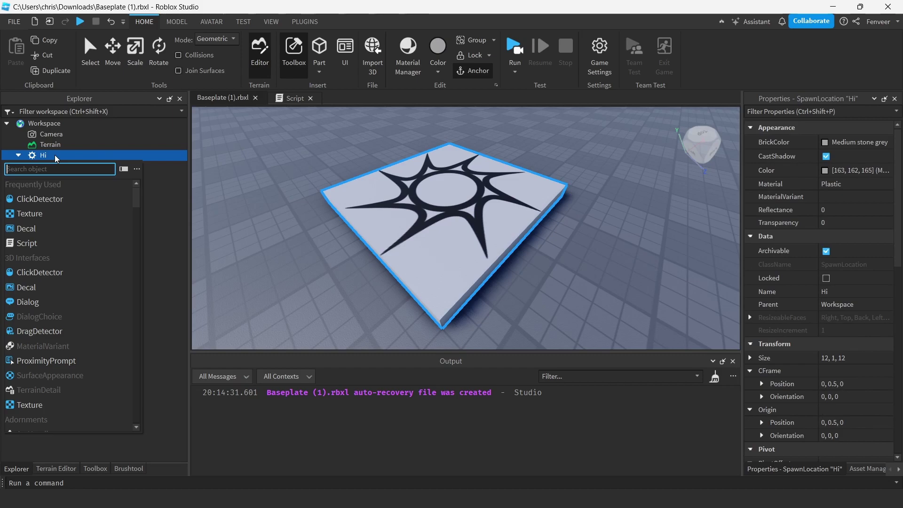
pyautogui.write('ba')
pyautogui.press('BackSpace')
pyautogui.press('BackSpace')
pyautogui.write('par')
pyautogui.click(67, 189)
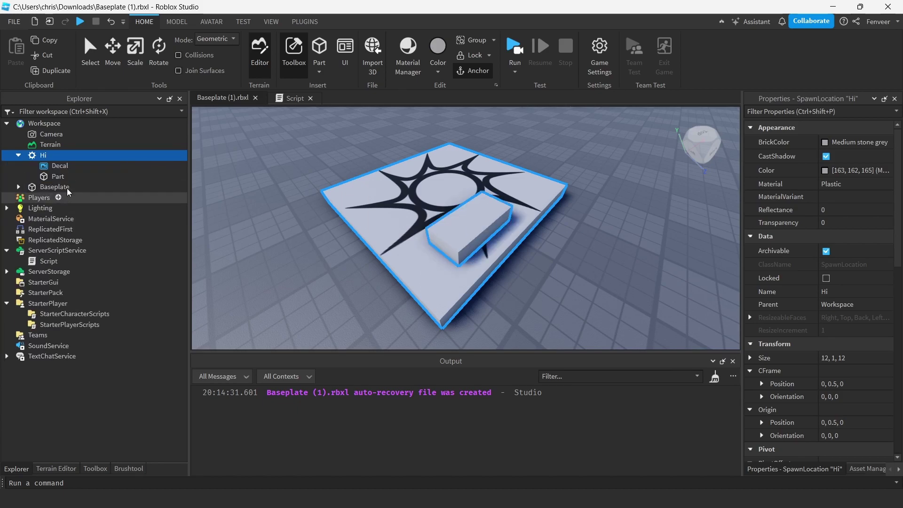
# Examine the hierarchy from Workspace through the Hi spawn location to its child Part.
pyautogui.click(58, 176)
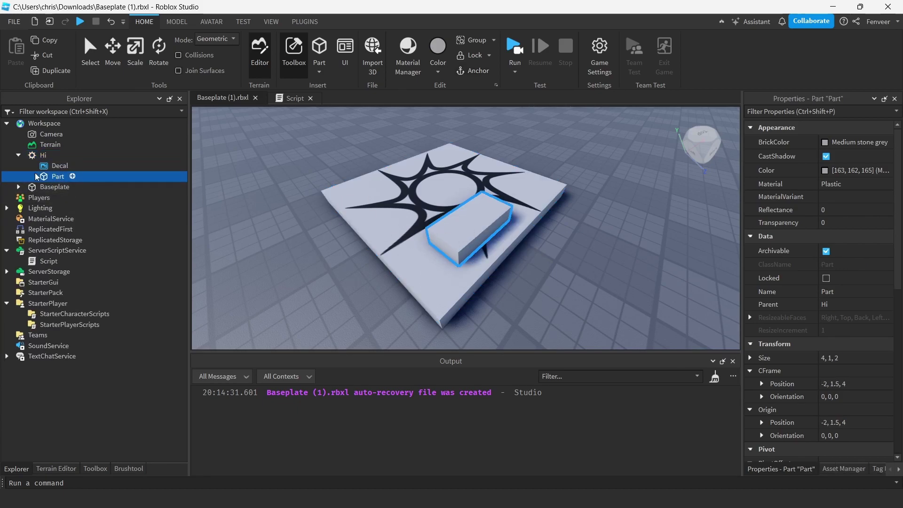
pyautogui.click(49, 155)
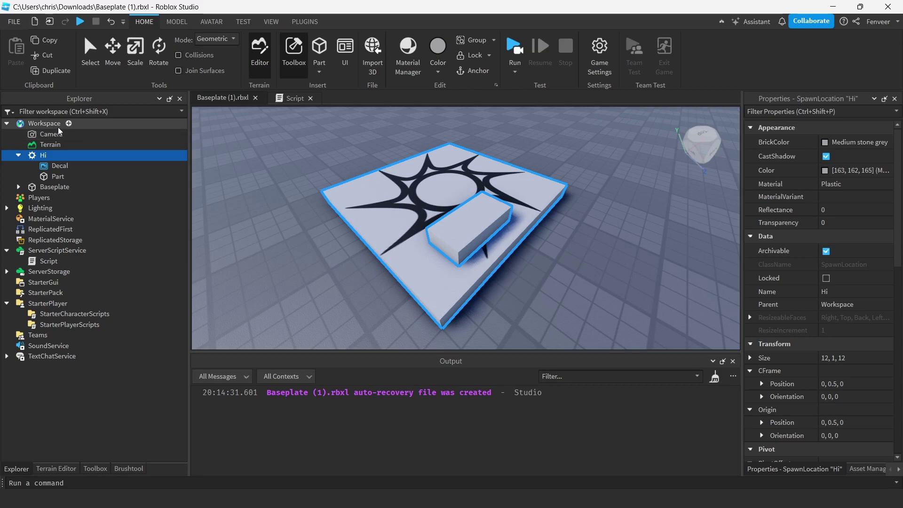
pyautogui.click(45, 123)
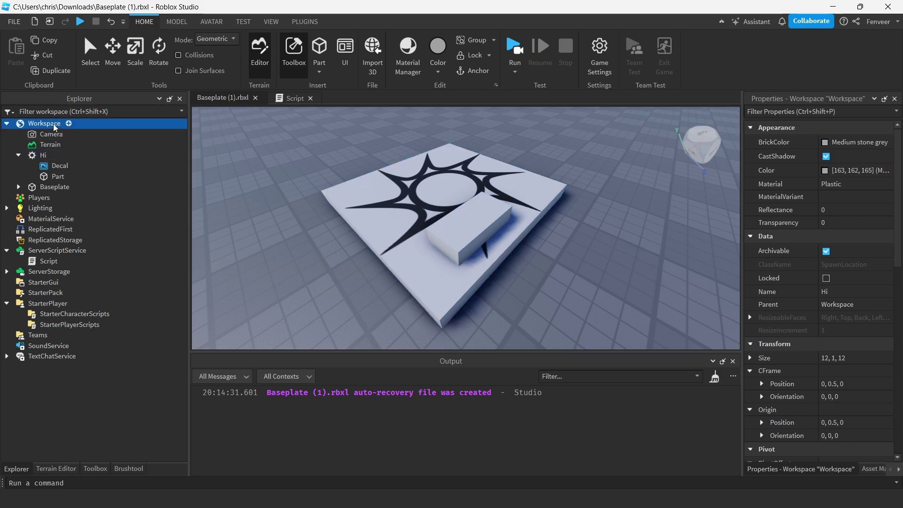
pyautogui.click(41, 157)
pyautogui.click(49, 177)
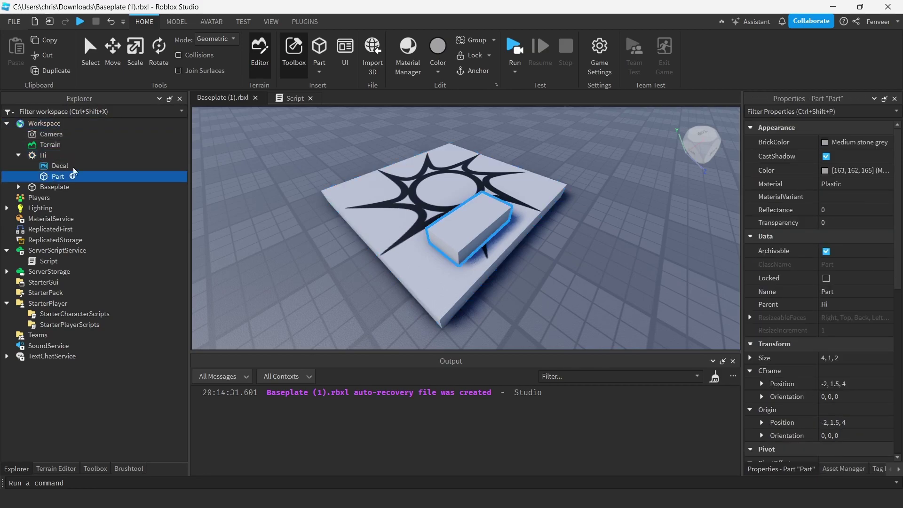
# Extend line 3 of the script to reference the child part's color as spawnLocation.Part.BrickColor.
pyautogui.click(289, 98)
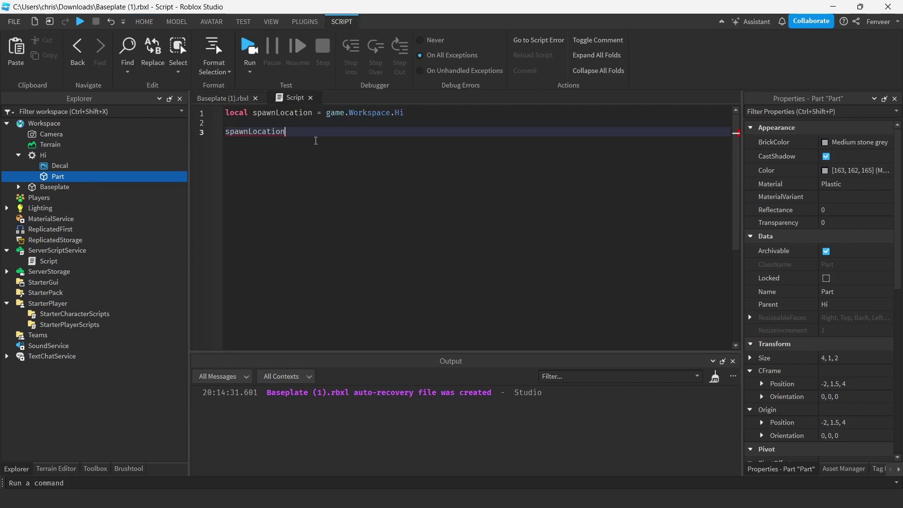
pyautogui.write('.')
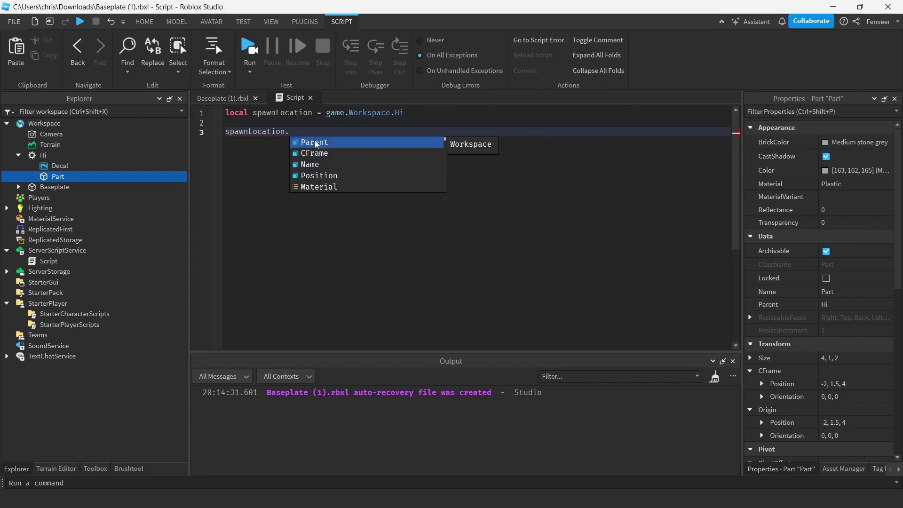
pyautogui.write('Part')
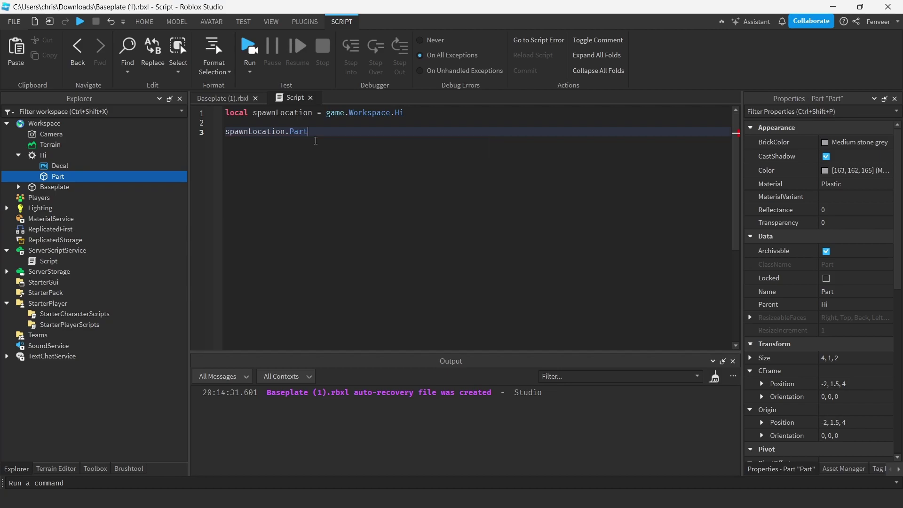
pyautogui.write('.BrickColor')
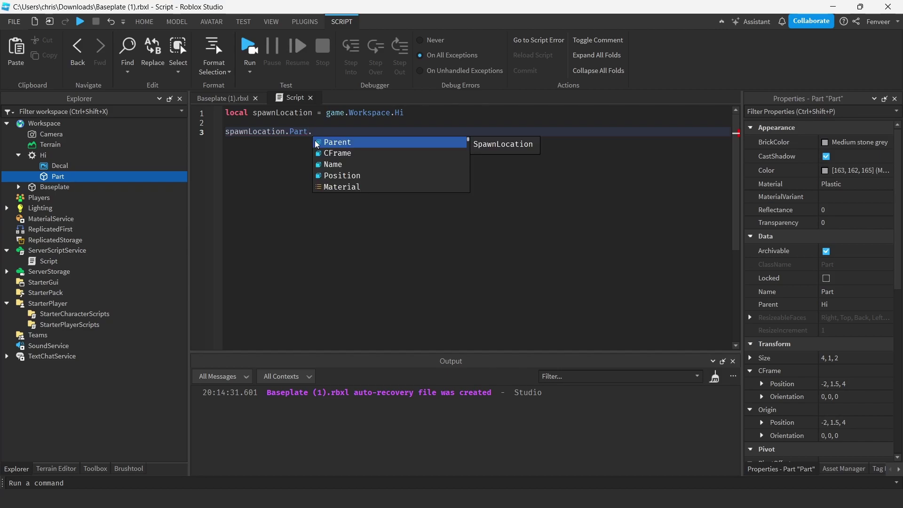
# Delete the child part reference and the empty lines, keeping only the spawnLocation variable declaration.
pyautogui.press('BackSpace')
pyautogui.press('BackSpace')
pyautogui.press('BackSpace')
pyautogui.press('BackSpace')
pyautogui.press('BackSpace')
pyautogui.press('BackSpace')
pyautogui.press('BackSpace')
pyautogui.press('BackSpace')
pyautogui.press('BackSpace')
pyautogui.press('BackSpace')
pyautogui.press('BackSpace')
pyautogui.press('BackSpace')
pyautogui.press('BackSpace')
pyautogui.press('BackSpace')
pyautogui.press('BackSpace')
pyautogui.press('BackSpace')
pyautogui.press('BackSpace')
pyautogui.press('BackSpace')
pyautogui.press('BackSpace')
pyautogui.press('BackSpace')
pyautogui.press('BackSpace')
pyautogui.press('BackSpace')
pyautogui.press('BackSpace')
pyautogui.press('BackSpace')
pyautogui.press('BackSpace')
pyautogui.press('BackSpace')
pyautogui.press('BackSpace')
pyautogui.press('BackSpace')
pyautogui.press('BackSpace')
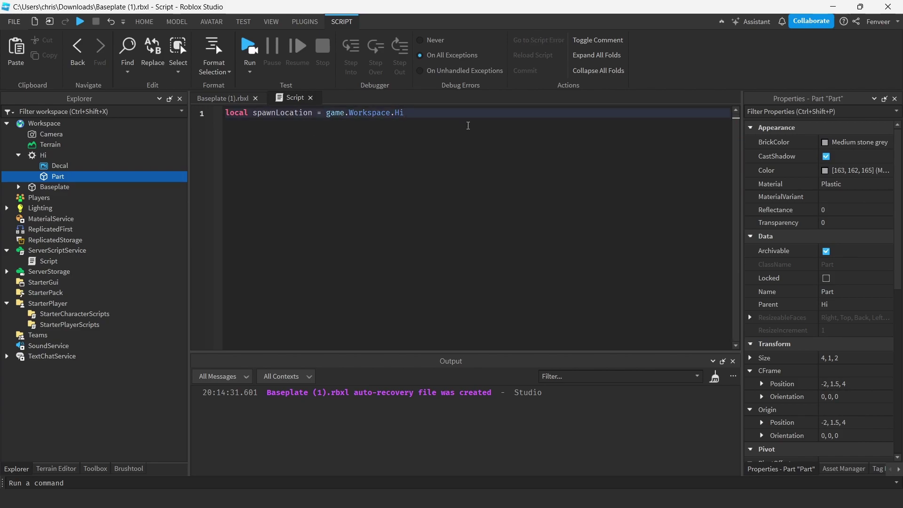
# Write spawnLocation.Parent on line 3, one blank line below the variable declaration.
pyautogui.press('Return')
pyautogui.press('Return')
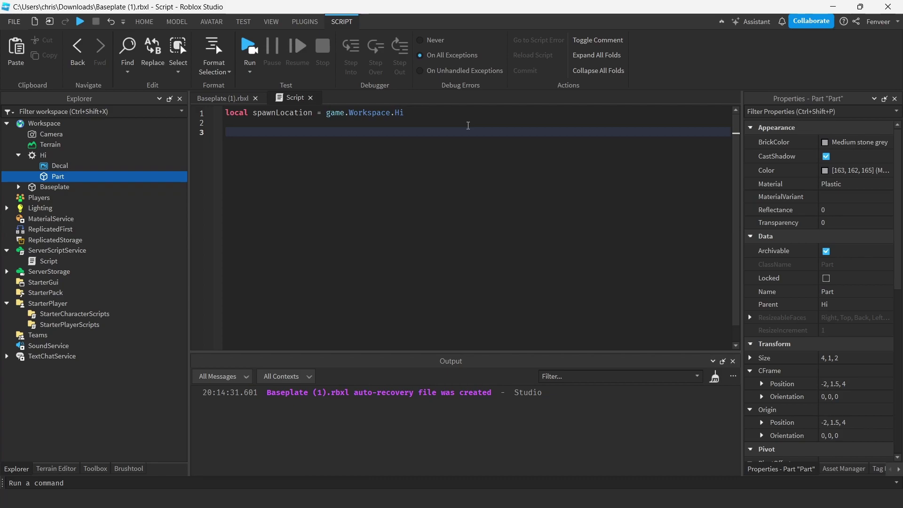
pyautogui.write('spaw')
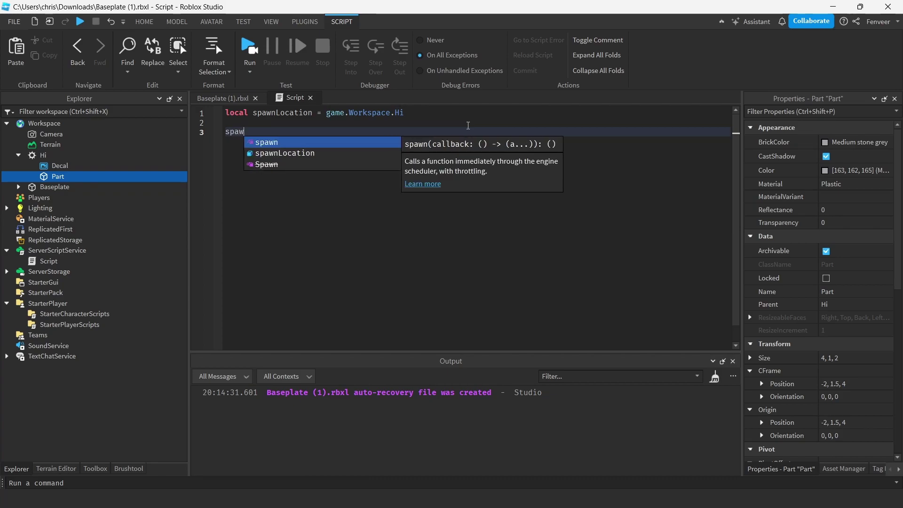
pyautogui.press('Tab')
pyautogui.write('.Pa')
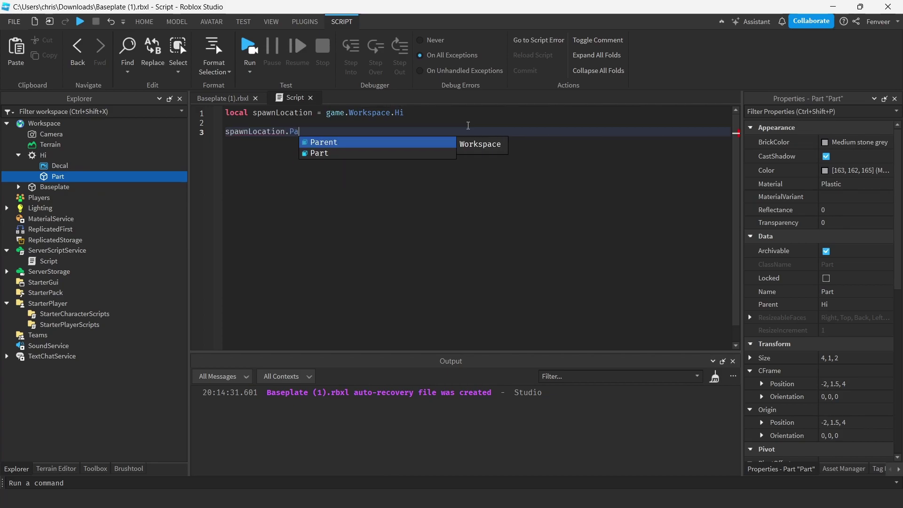
pyautogui.press('Tab')
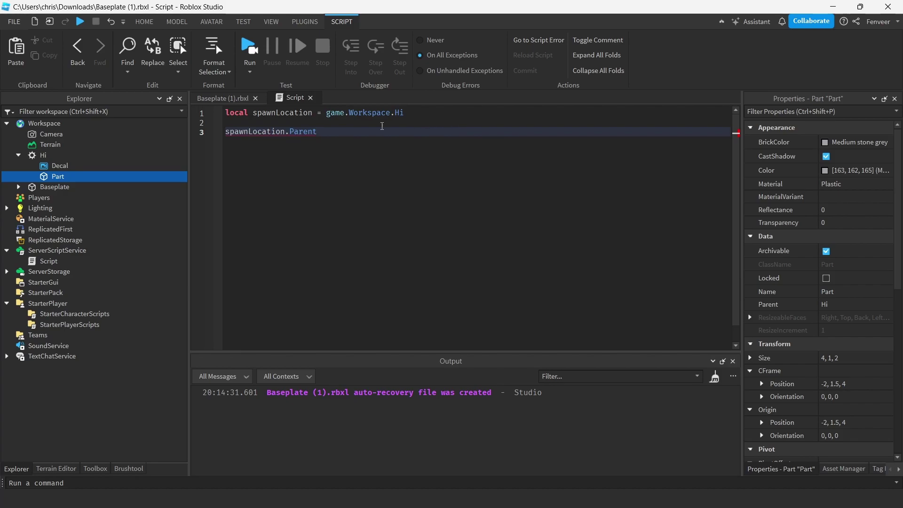
# Complete line 3 so that spawnLocation.Parent is assigned game.Lighting.
pyautogui.doubleClick(304, 134)
pyautogui.click(40, 159)
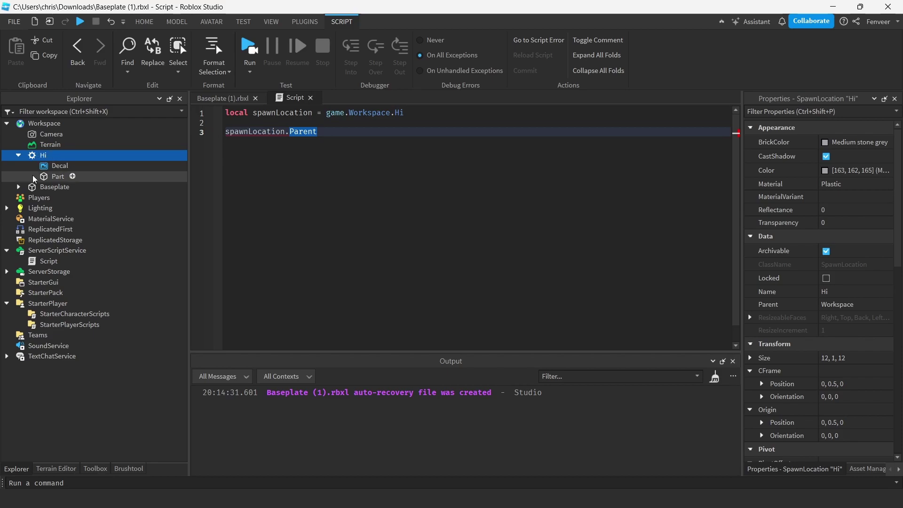
pyautogui.click(342, 136)
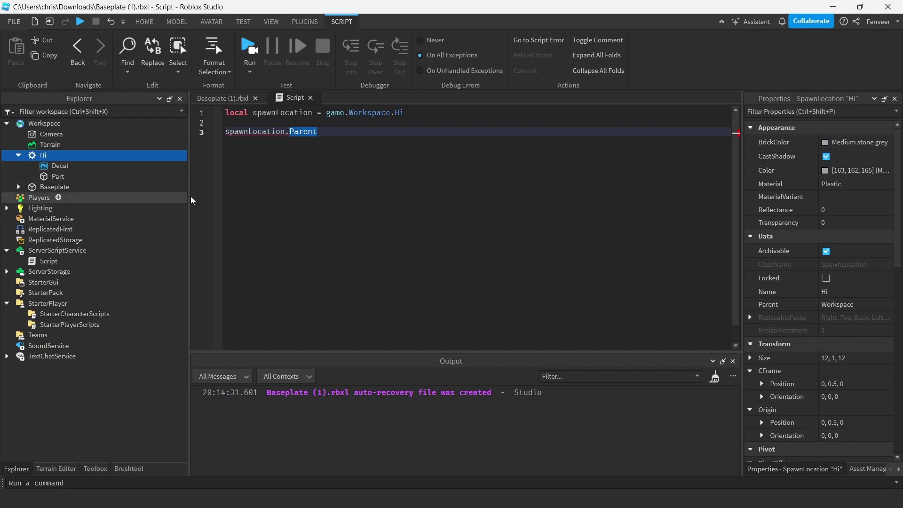
pyautogui.press('Right')
pyautogui.write('= ')
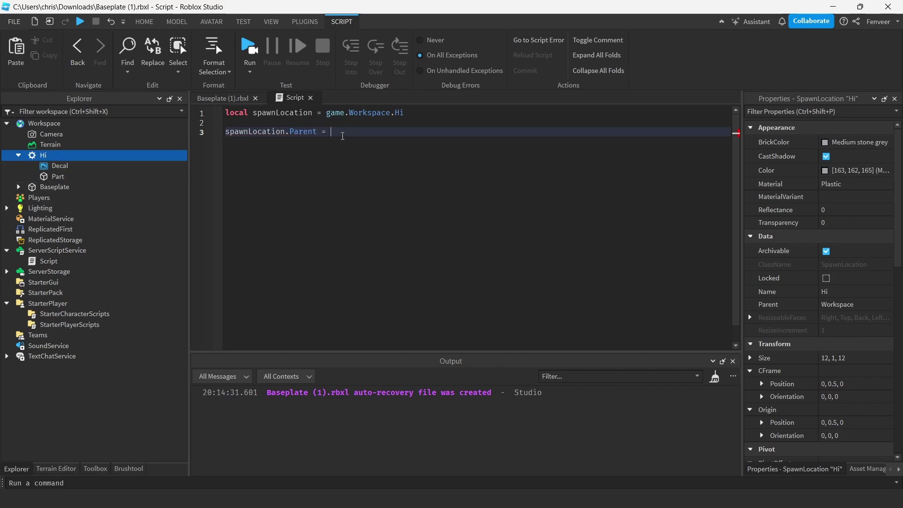
pyautogui.write('game.L')
pyautogui.press('Tab')
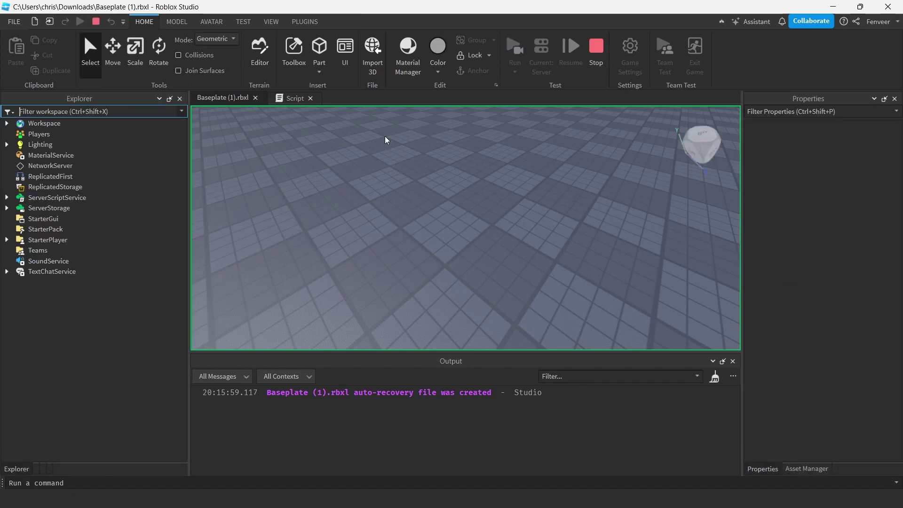
# Stop the running test and return to the script to highlight the Parent assignment on line 3.
pyautogui.click(595, 63)
pyautogui.click(294, 100)
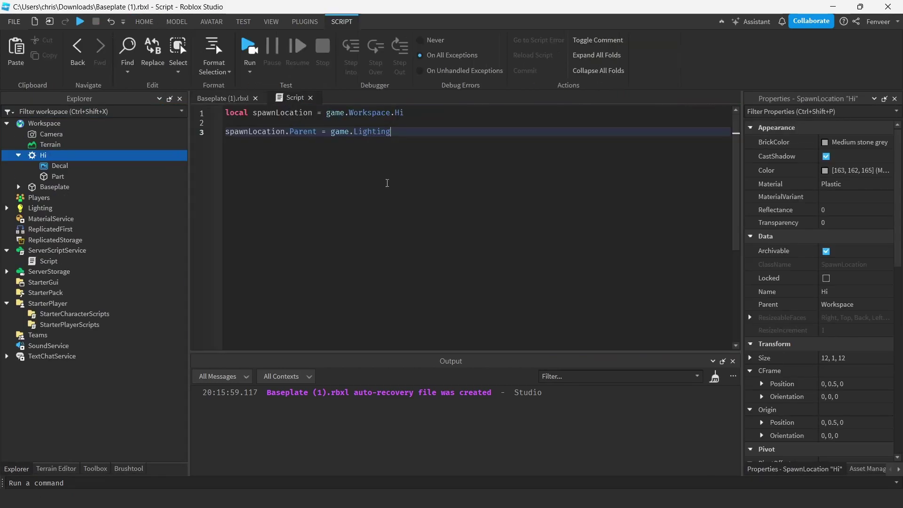
pyautogui.moveTo(422, 131); pyautogui.dragTo(244, 124)
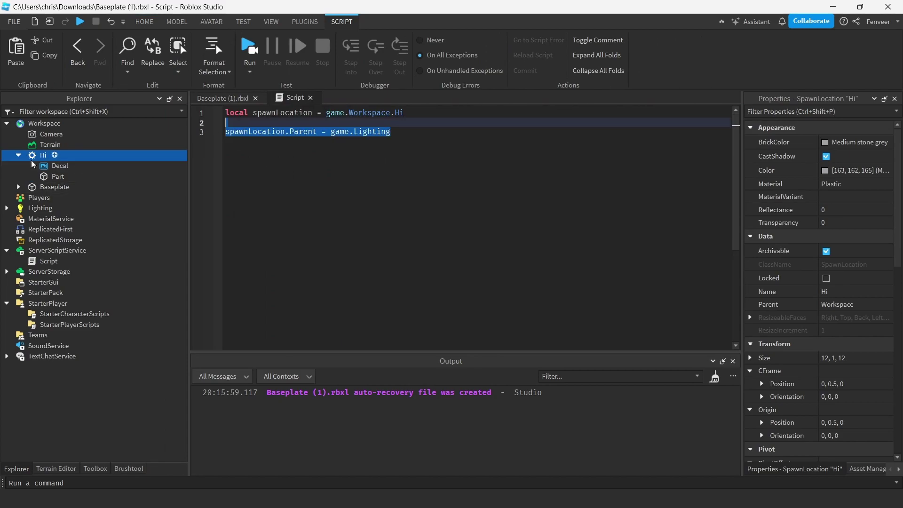
# Run the place, inspect the contents of Lighting and the Hi spawn location, and stop the test.
pyautogui.click(245, 47)
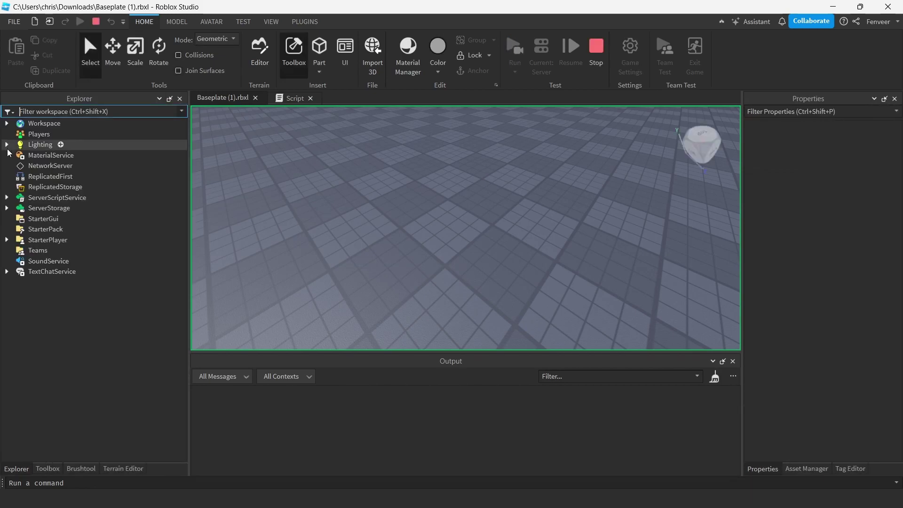
pyautogui.click(7, 145)
pyautogui.click(18, 207)
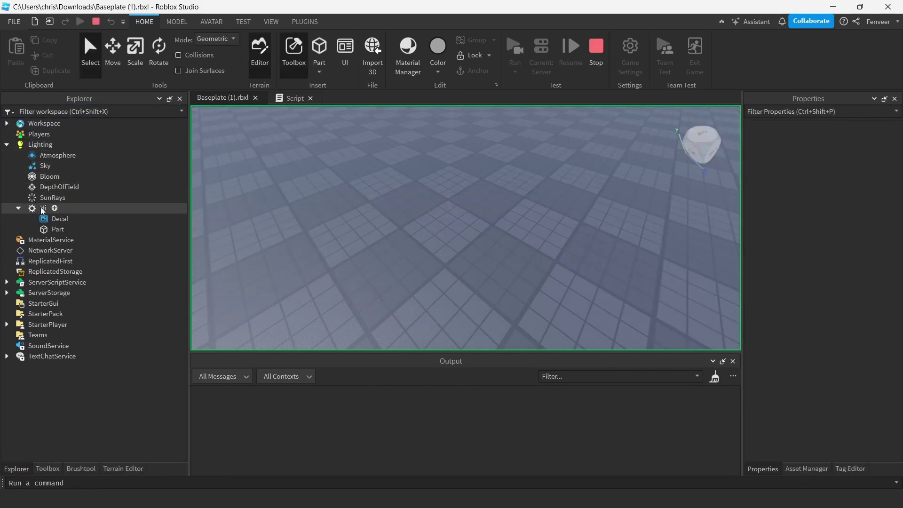
pyautogui.click(28, 208)
pyautogui.hotkey('shift', 'F5')
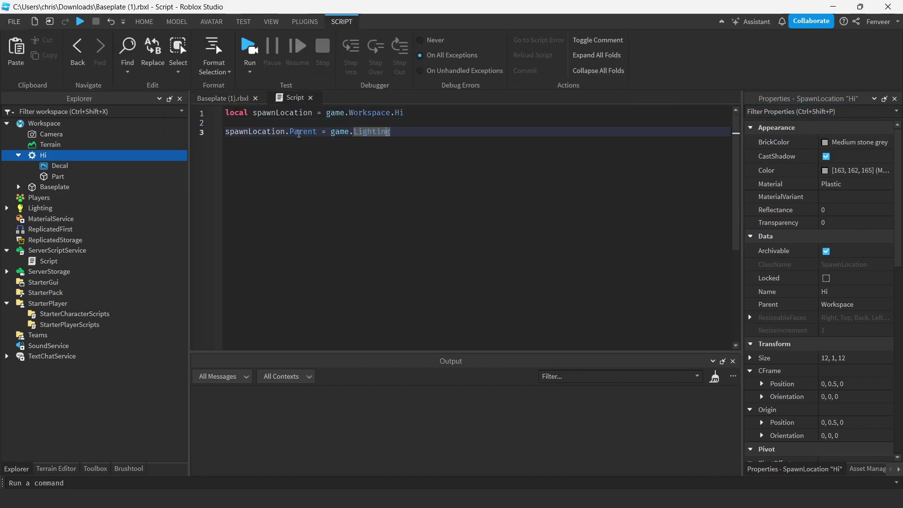
# Remove the game.Lighting assignment and its equals sign from line 3, keeping spawnLocation.Parent.
pyautogui.doubleClick(293, 131)
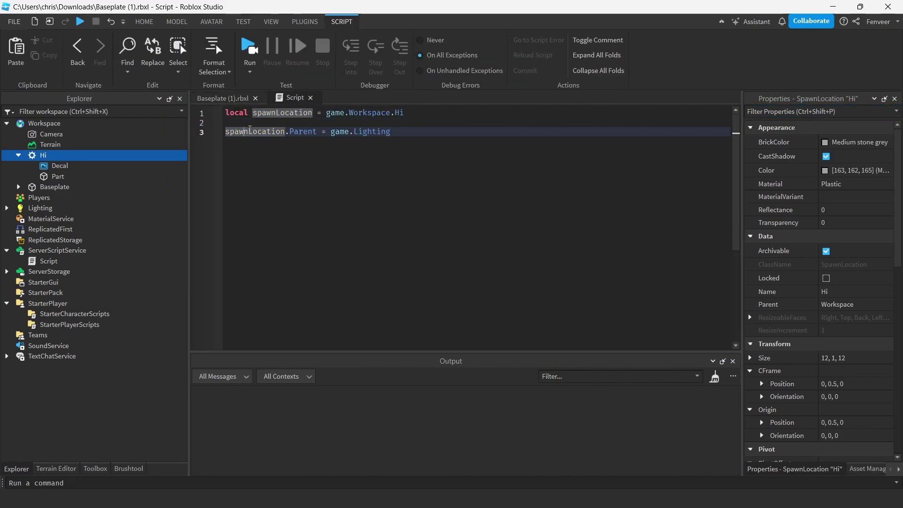
pyautogui.moveTo(390, 131); pyautogui.dragTo(330, 131)
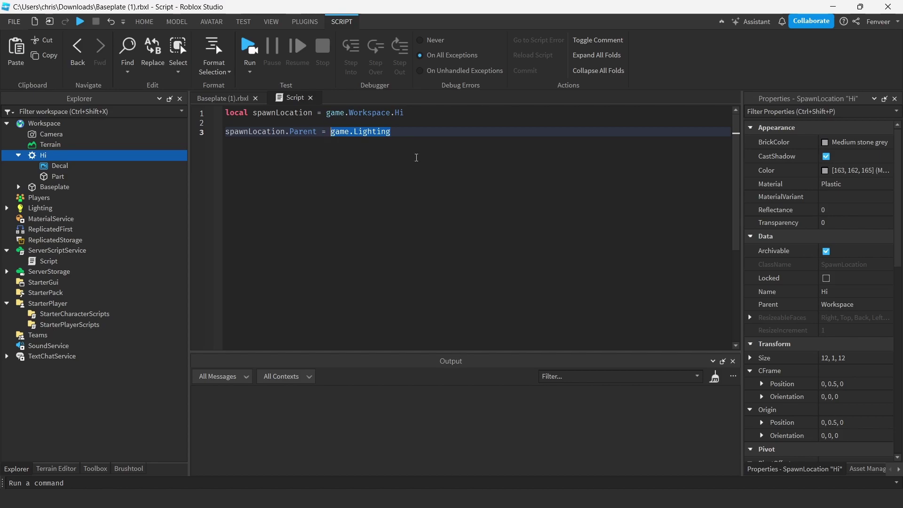
pyautogui.press('BackSpace')
pyautogui.press('BackSpace')
pyautogui.press('BackSpace')
pyautogui.press('BackSpace')
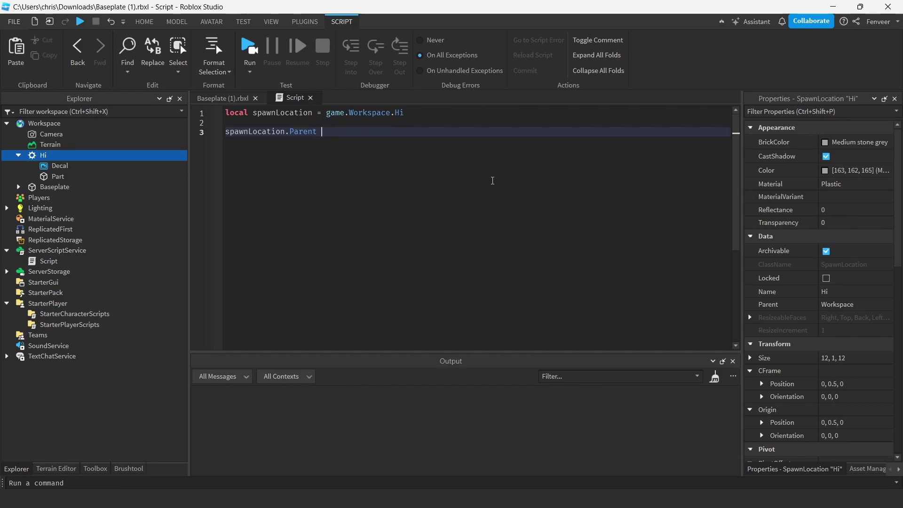
# Wrap spawnLocation.Parent on line 3 in a print call.
pyautogui.click(226, 132)
pyautogui.write('p')
pyautogui.press('Tab')
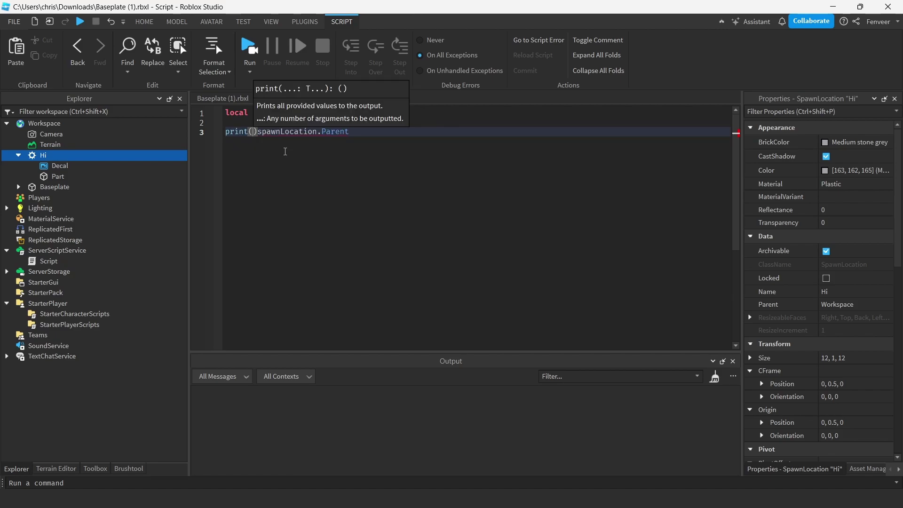
pyautogui.press('Right')
pyautogui.press('BackSpace')
pyautogui.click(356, 131)
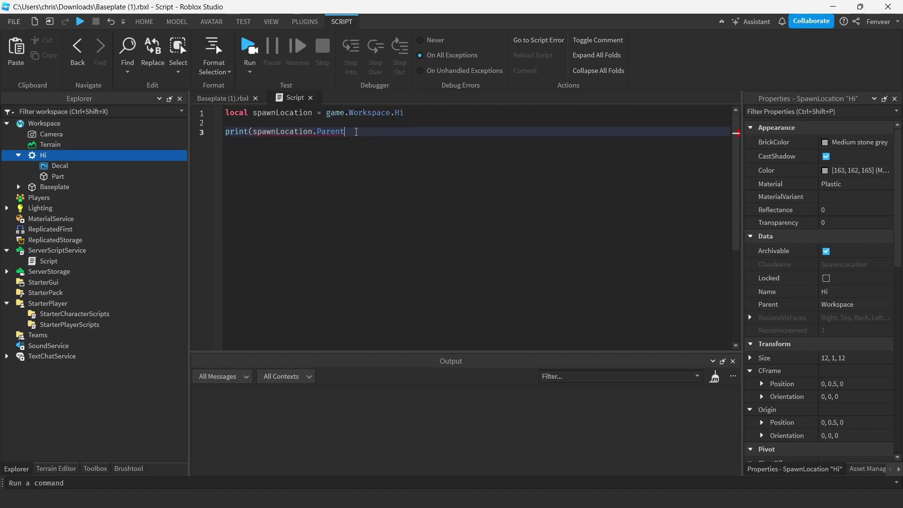
# Run the place to check the printed parent in the output, stop the test, and return to the script.
pyautogui.click(250, 49)
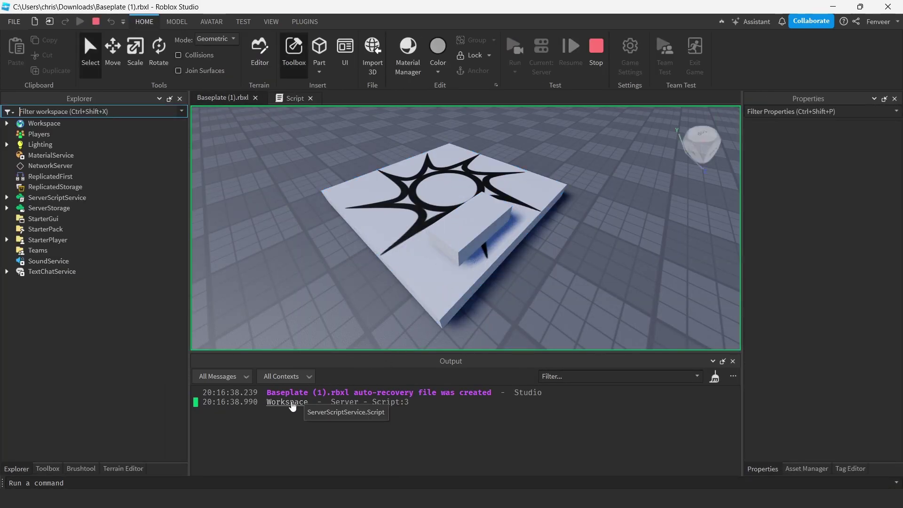
pyautogui.click(595, 75)
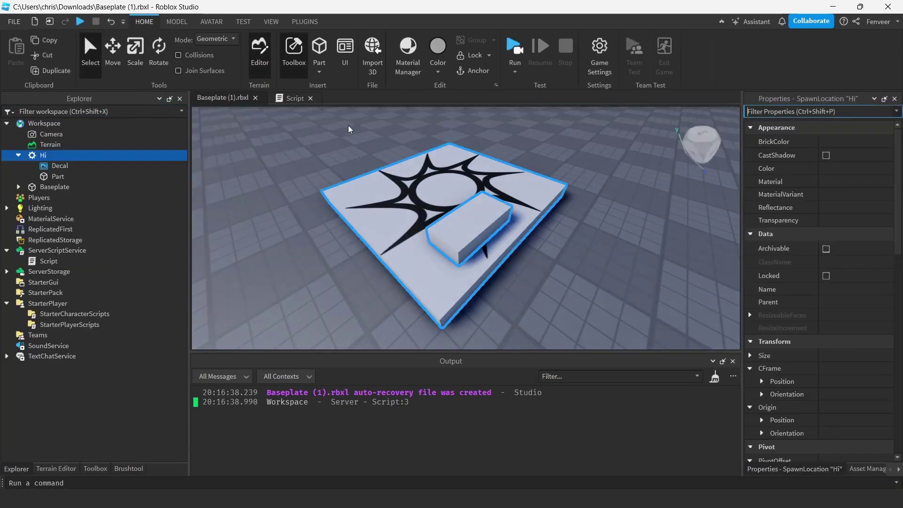
pyautogui.click(288, 99)
# Change the printed expression to spawnLocation.Parent.Parent, run the place to check the output, and stop the test.
pyautogui.click(347, 131)
pyautogui.write('.Parent')
pyautogui.click(249, 47)
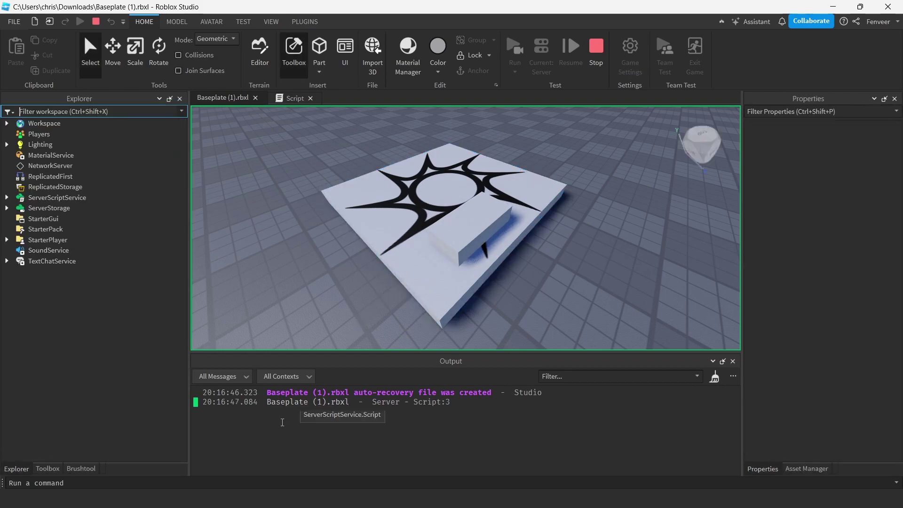
pyautogui.hotkey('shift', 'F5')
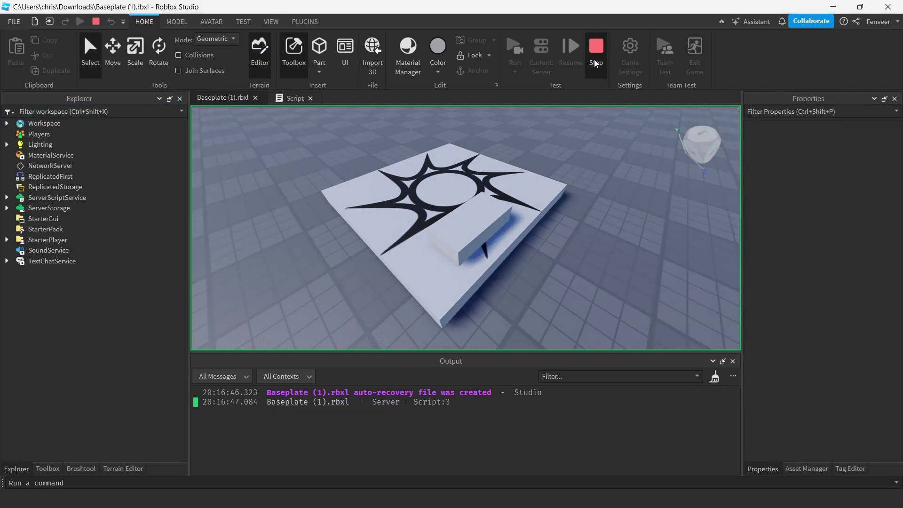
pyautogui.click(278, 405)
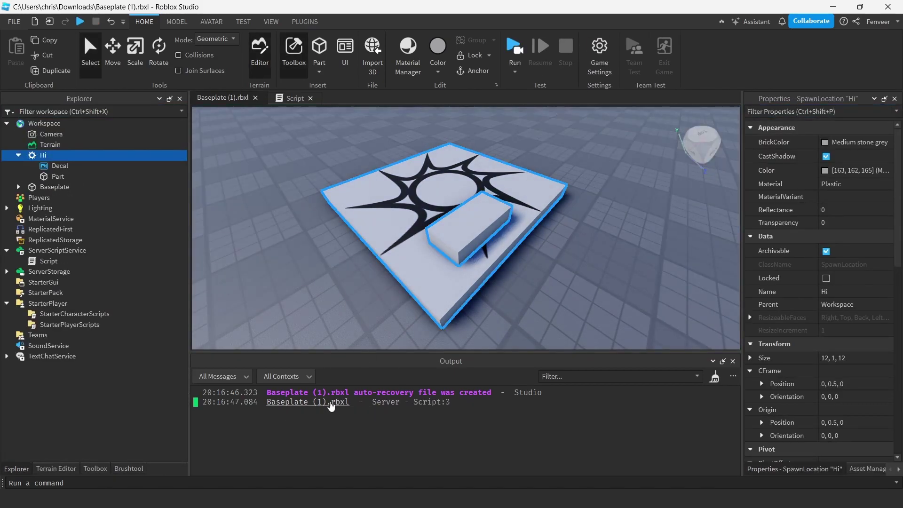
# Delete all the code in the script and clear the output log.
pyautogui.hotkey('ctrl', 'a')
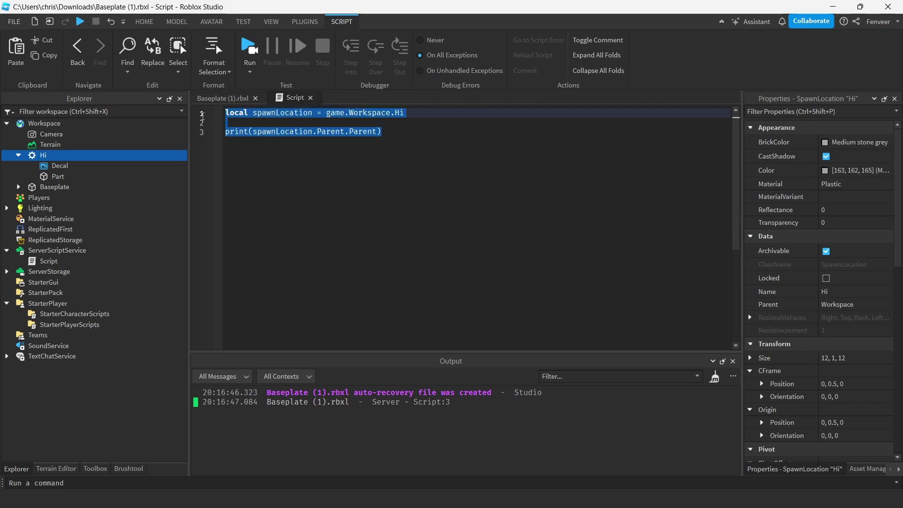
pyautogui.press('BackSpace')
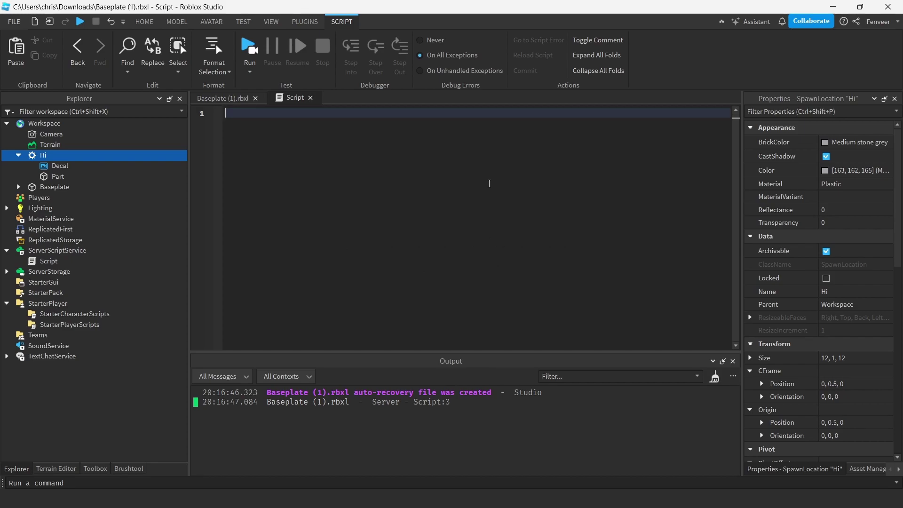
pyautogui.write('(')
pyautogui.press('BackSpace')
pyautogui.click(714, 376)
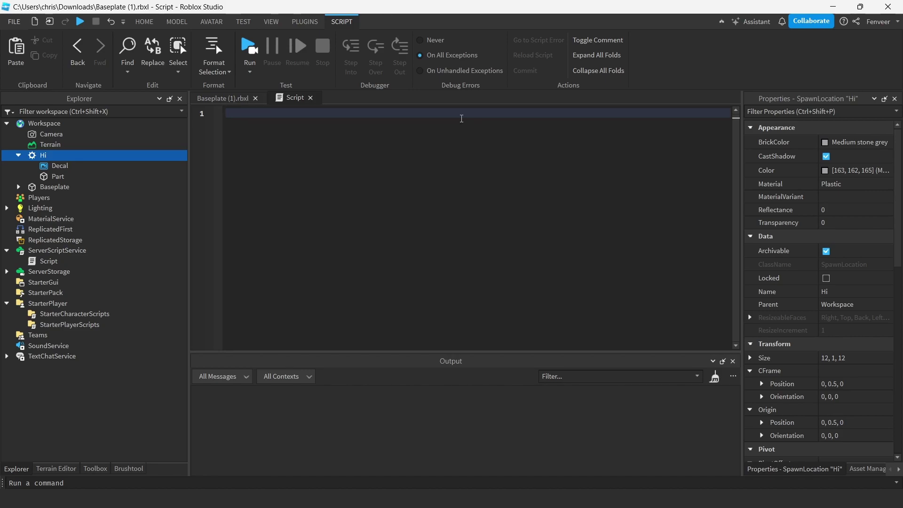
# Reparent Part from Hi to Workspace and move it onto the baseplate beside the spawn location, at about 0, 0.5, 15.
pyautogui.click(228, 97)
pyautogui.moveTo(58, 176); pyautogui.dragTo(44, 123)
pyautogui.moveTo(592, 196); pyautogui.dragTo(591, 196, button='right')
pyautogui.moveTo(371, 245); pyautogui.dragTo(573, 204)
pyautogui.moveTo(576, 210); pyautogui.dragTo(579, 215, button='right')
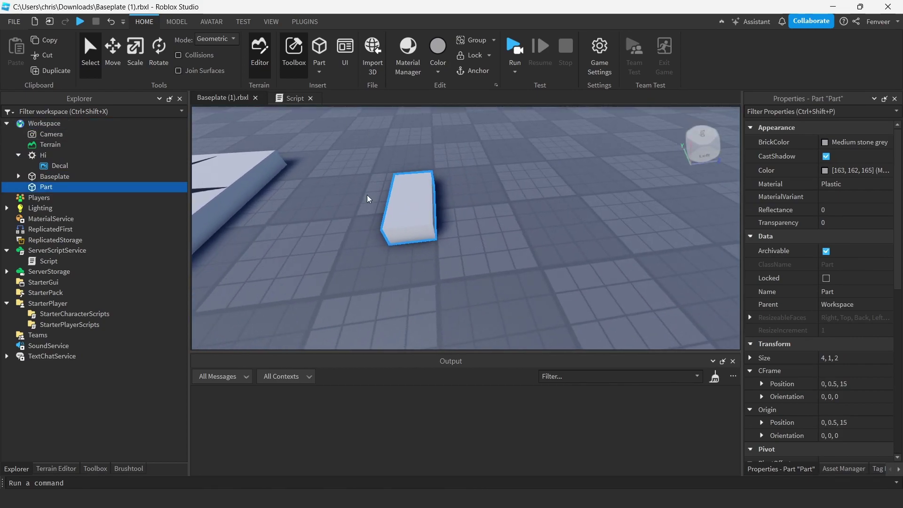
# Declare local part = game.Workspace.Part on line 1 of the script, leaving a blank line below it.
pyautogui.click(294, 98)
pyautogui.click(231, 101)
pyautogui.click(282, 98)
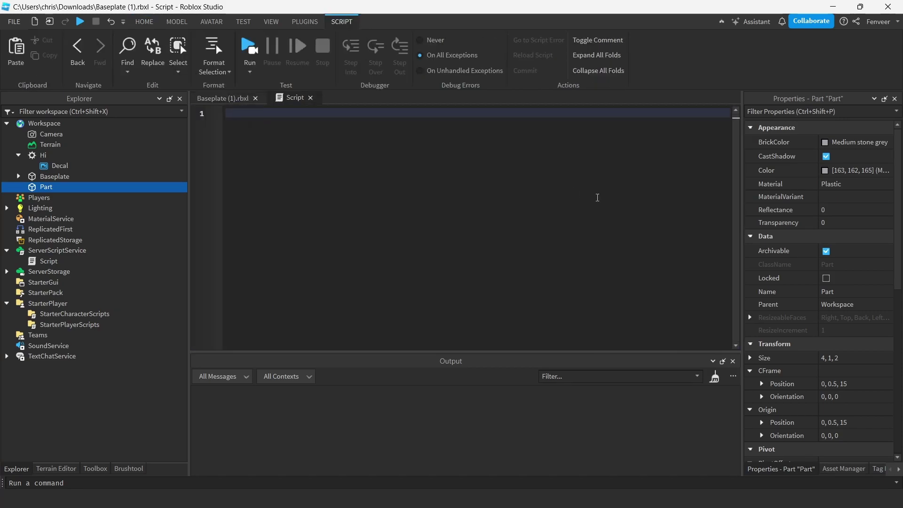
pyautogui.click(222, 99)
pyautogui.click(287, 100)
pyautogui.write('local part')
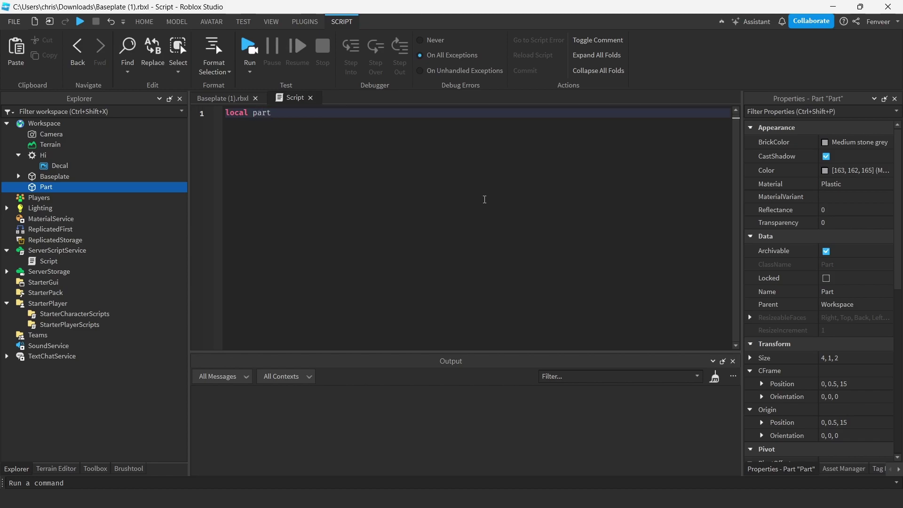
pyautogui.write(' = game.')
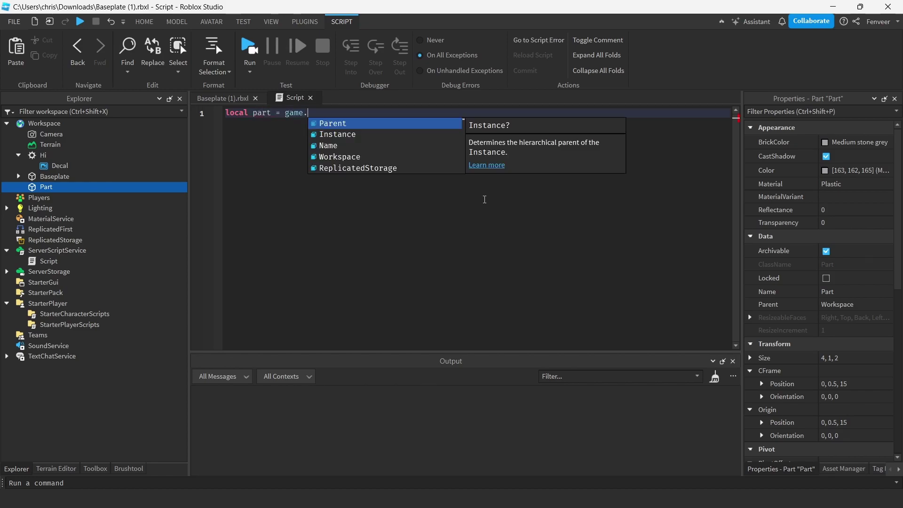
pyautogui.write('Workspace.Part')
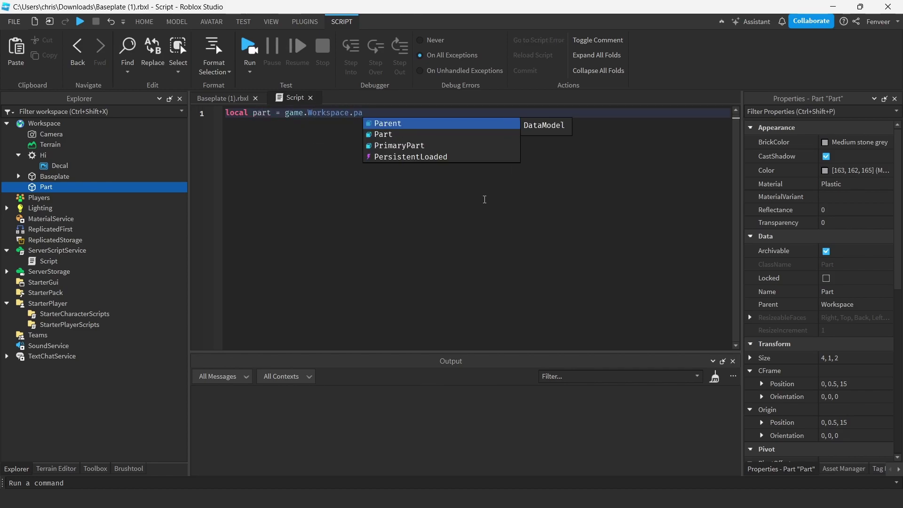
pyautogui.press('Return')
pyautogui.press('Return')
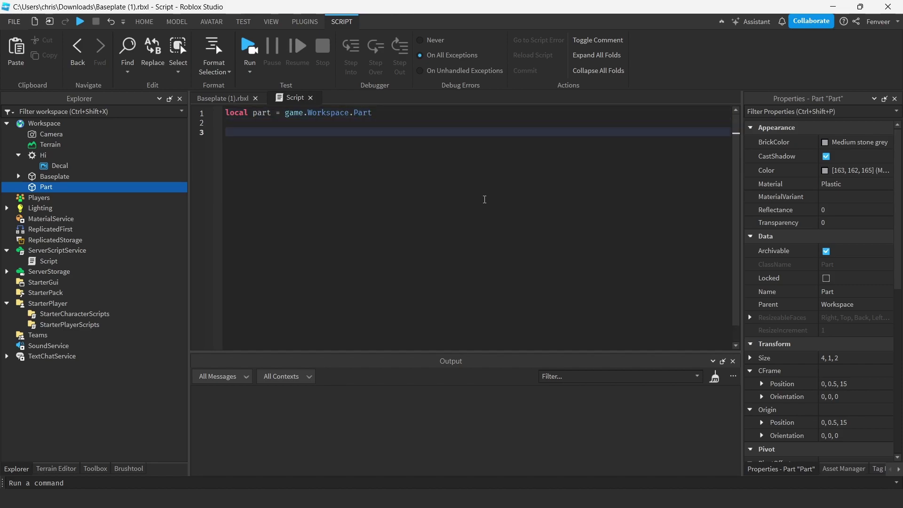
# Add a while true do loop that sets part.BrickColor to BrickColor.new("Really red").
pyautogui.write('while true do')
pyautogui.press('Return')
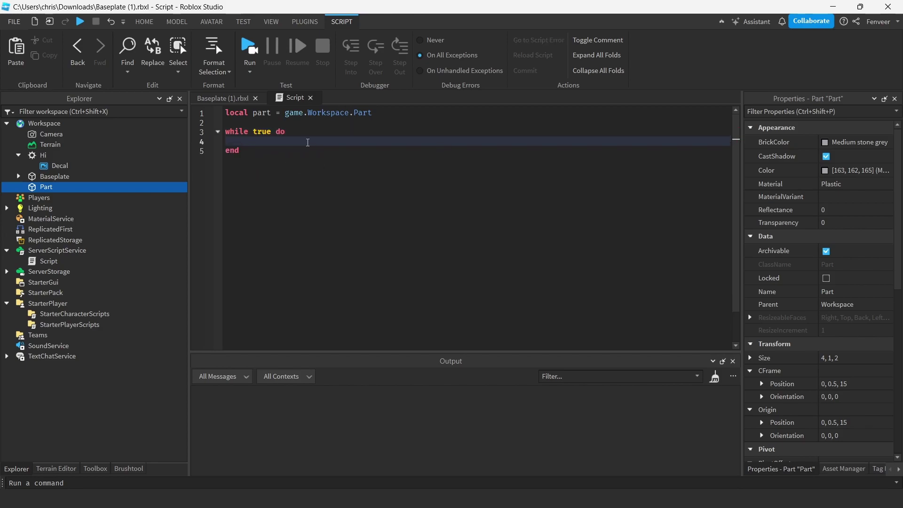
pyautogui.write('par')
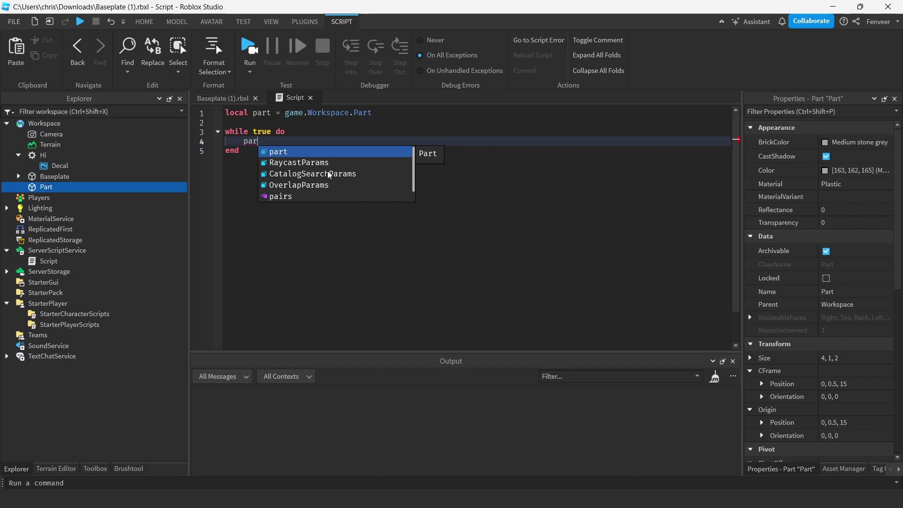
pyautogui.press('Tab')
pyautogui.write('.')
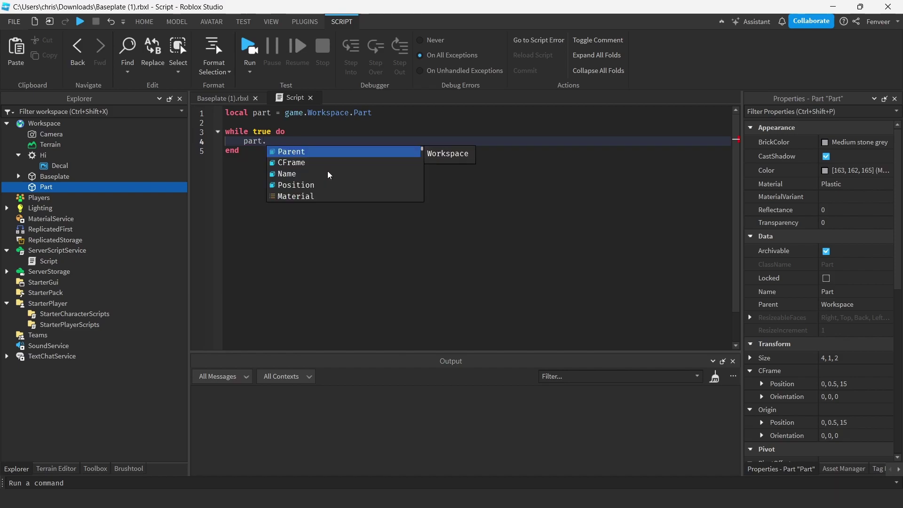
pyautogui.write('Br')
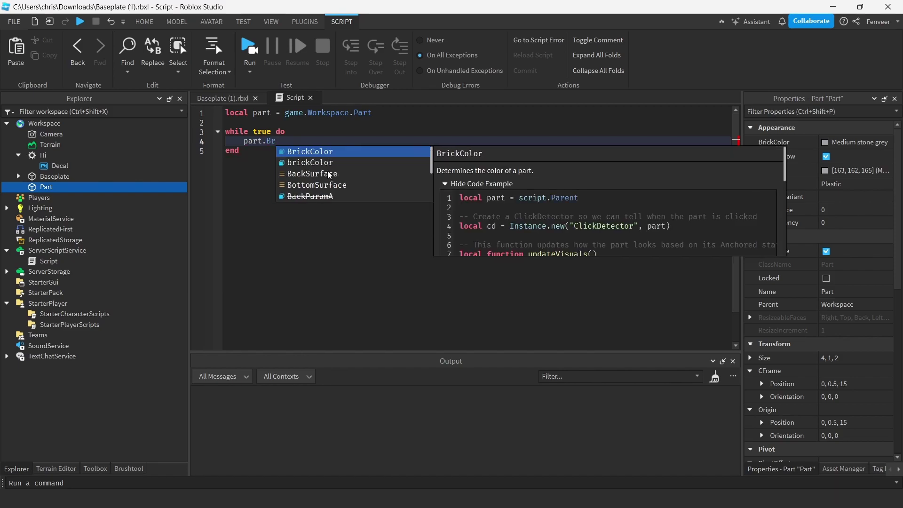
pyautogui.press('Tab')
pyautogui.write('= Bri')
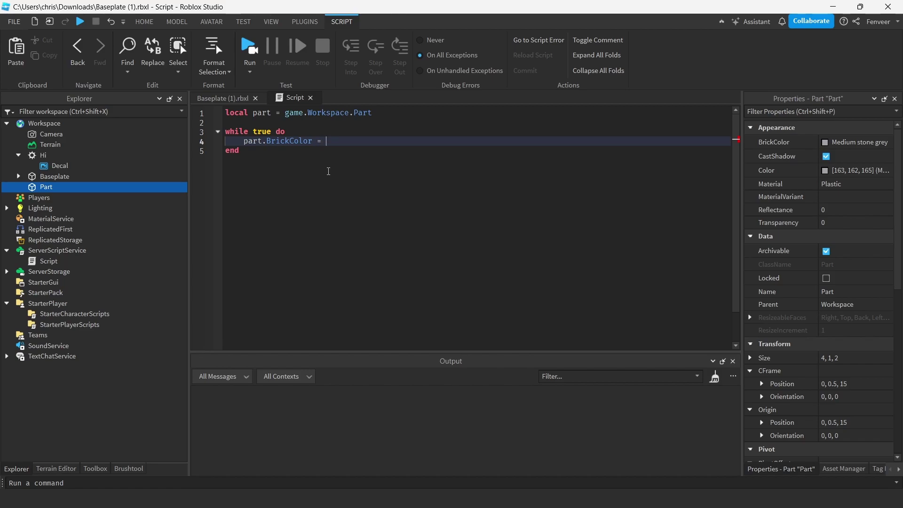
pyautogui.press('Tab')
pyautogui.write('.')
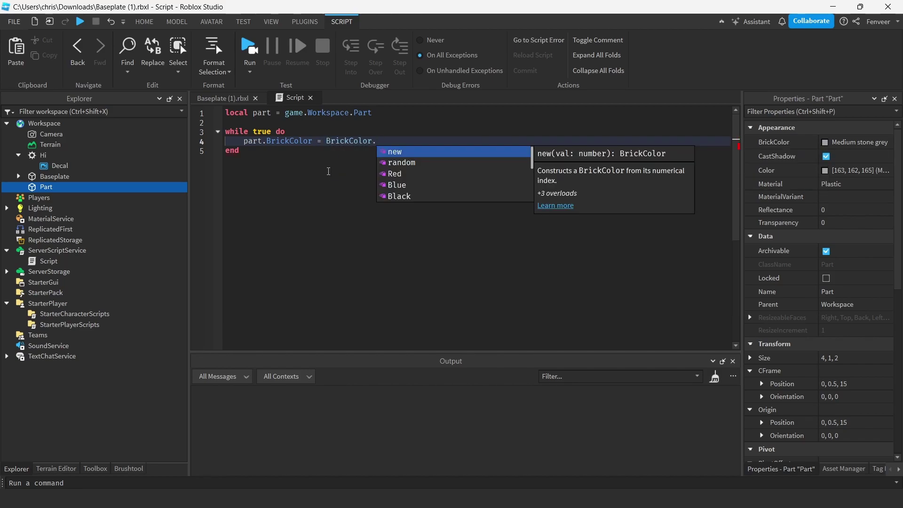
pyautogui.press('Escape')
pyautogui.write('new("Rea')
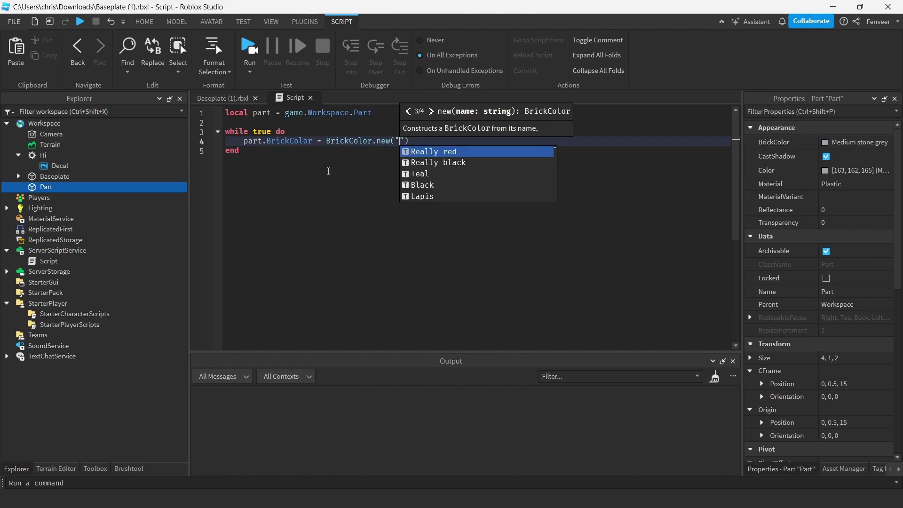
pyautogui.press('Tab')
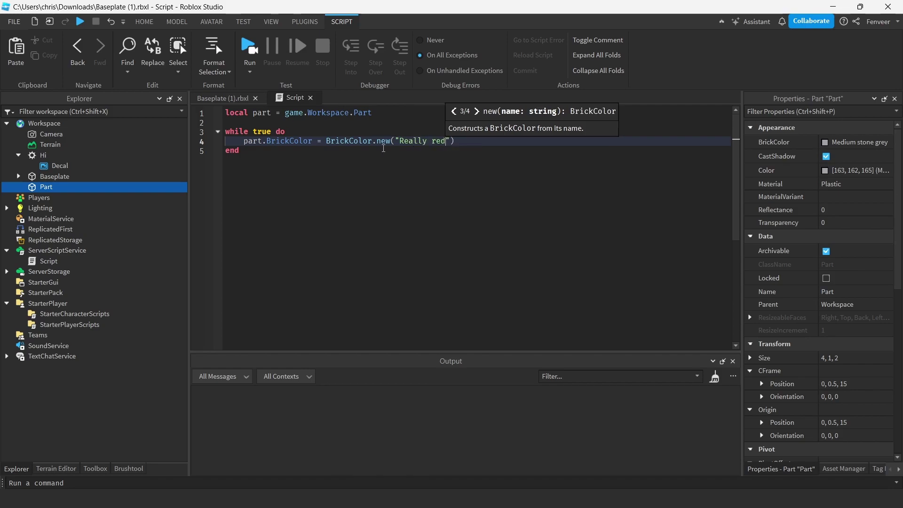
# Add wait(0.2) inside the loop, one blank line below the Really red assignment.
pyautogui.moveTo(455, 141); pyautogui.dragTo(243, 142)
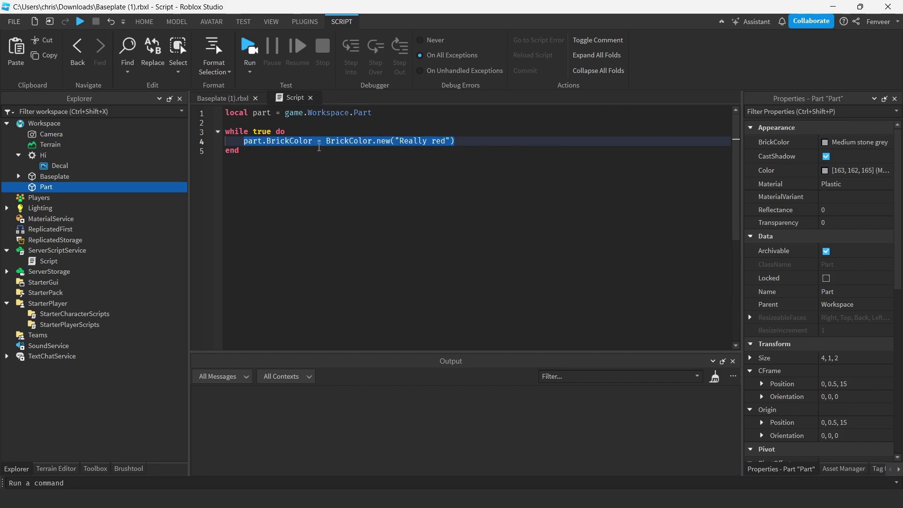
pyautogui.click(478, 145)
pyautogui.press('Return')
pyautogui.press('Return')
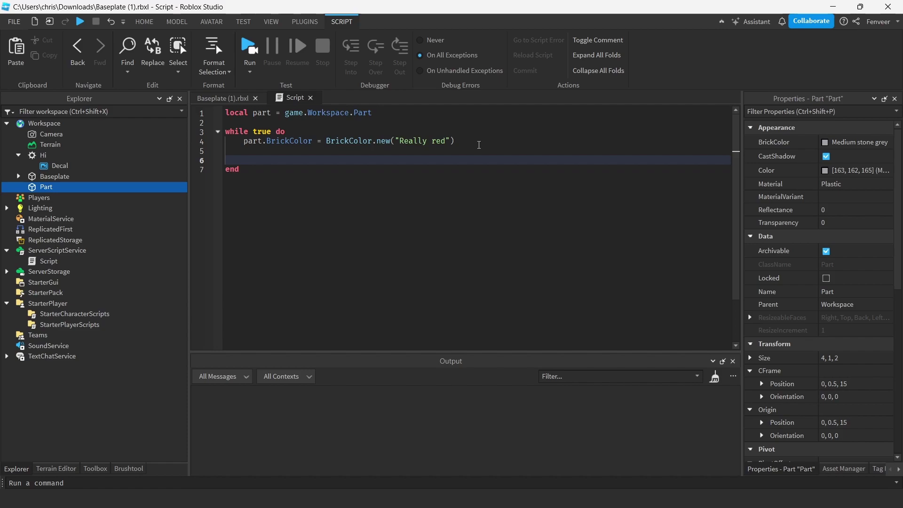
pyautogui.write('wait(0.2)')
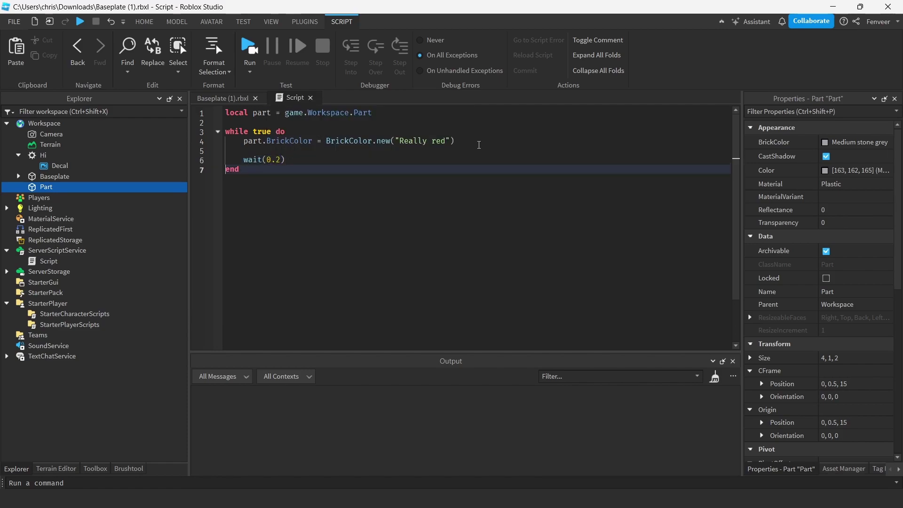
# Duplicate the BrickColor assignment and its wait(0.2) inside the loop, separated by a blank line.
pyautogui.keyDown('shift'); pyautogui.click(243, 141); pyautogui.keyUp('shift')
pyautogui.hotkey('ctrl', 'c')
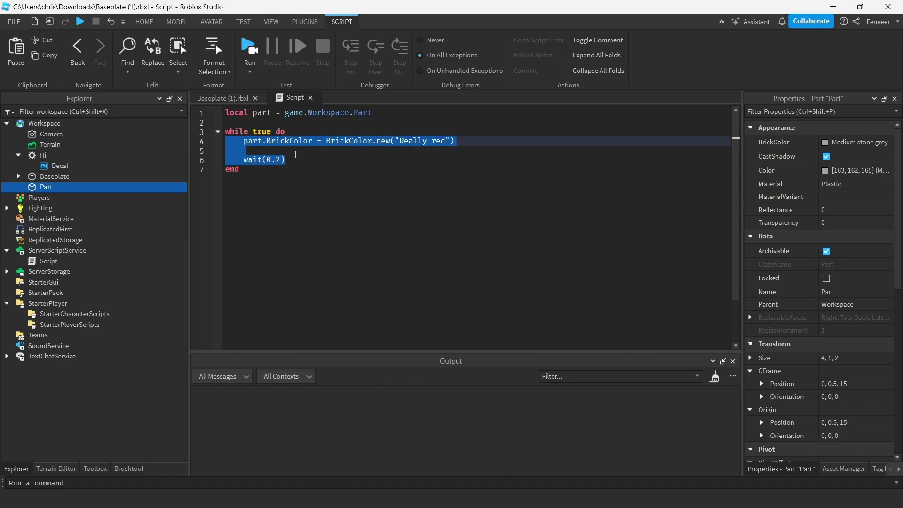
pyautogui.click(303, 162)
pyautogui.press('Return')
pyautogui.press('Return')
pyautogui.hotkey('ctrl', 'v')
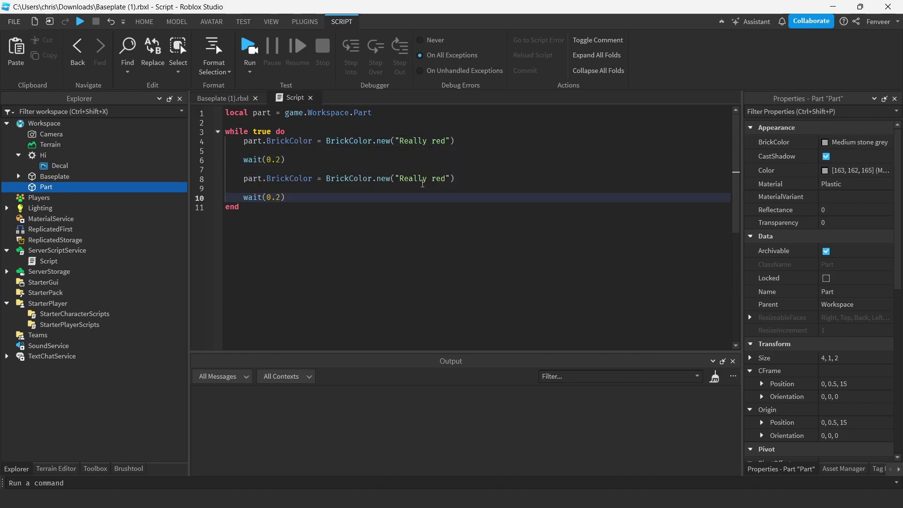
# Change the color name in the duplicated assignment on line 8 to "Bright orange".
pyautogui.click(446, 179)
pyautogui.press('BackSpace')
pyautogui.press('BackSpace')
pyautogui.press('BackSpace')
pyautogui.press('BackSpace')
pyautogui.press('BackSpace')
pyautogui.press('BackSpace')
pyautogui.press('BackSpace')
pyautogui.press('BackSpace')
pyautogui.press('BackSpace')
pyautogui.press('BackSpace')
pyautogui.write('Bright orange')
# Add a third color and wait(0.2) block to the loop, using "Yellow flip/flop".
pyautogui.click(300, 198)
pyautogui.press('Return')
pyautogui.press('Return')
pyautogui.hotkey('ctrl', 'v')
pyautogui.moveTo(446, 216); pyautogui.dragTo(399, 216)
pyautogui.write('Yellow flip/flop')
# Add a fourth color and wait(0.2) block to the loop, using "Lime green".
pyautogui.click(307, 235)
pyautogui.press('Return')
pyautogui.press('Return')
pyautogui.write('part.BrickColor = BrickColor.new("Yellow flip/flop")  \twait(0.2)')
pyautogui.moveTo(473, 254); pyautogui.dragTo(399, 254)
pyautogui.write('Lime green')
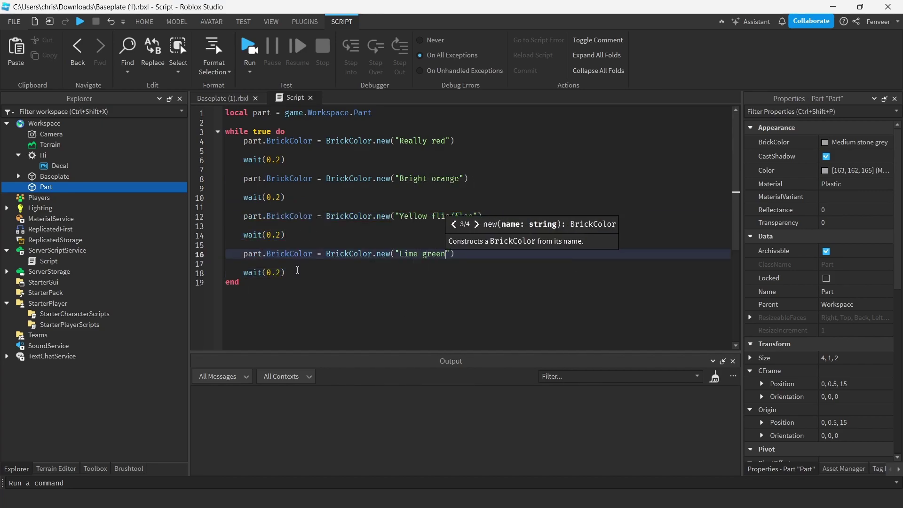
# Add a fifth color and wait(0.2) block to the loop, using "Bright blue".
pyautogui.press('Return')
pyautogui.press('Return')
pyautogui.write('part.BrickColor = BrickColor.new("Lime green")  \twait(0.2)')
pyautogui.moveTo(447, 291); pyautogui.dragTo(399, 292)
pyautogui.write('Briu')
pyautogui.press('Return')
# Add a sixth color and wait(0.2) block to the loop, using "Deep blue".
pyautogui.press('Return')
pyautogui.press('Return')
pyautogui.write('part.BrickColor = BrickColor.new("Bright blue")  \twait(0.2)')
pyautogui.moveTo(454, 316); pyautogui.dragTo(399, 316)
pyautogui.write('Deep blue')
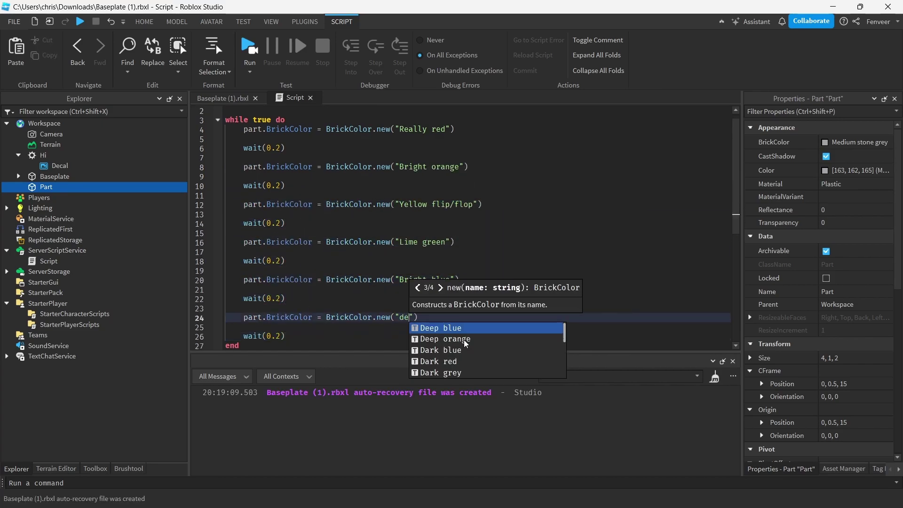
# Add a seventh color and wait(0.2) block to the loop, using a suggested purple color name.
pyautogui.moveTo(243, 261); pyautogui.dragTo(301, 283)
pyautogui.write('part.BrickColor = BrickColor.new("Deep blue")  \twait(0.2)')
pyautogui.write('pur')
pyautogui.press('Down')
pyautogui.press('Return')
# Run the place and watch the part's color cycle in the viewport.
pyautogui.press('F8')
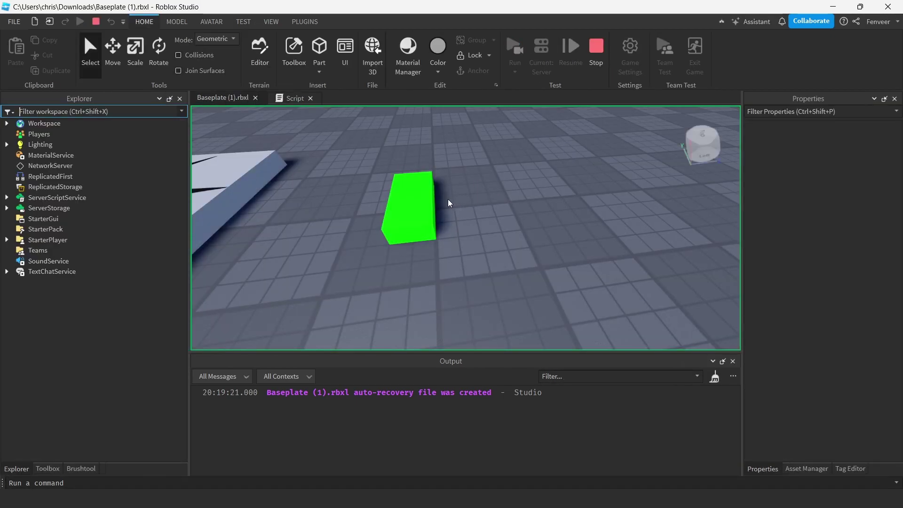
pyautogui.moveTo(475, 267); pyautogui.dragTo(475, 268, button='right')
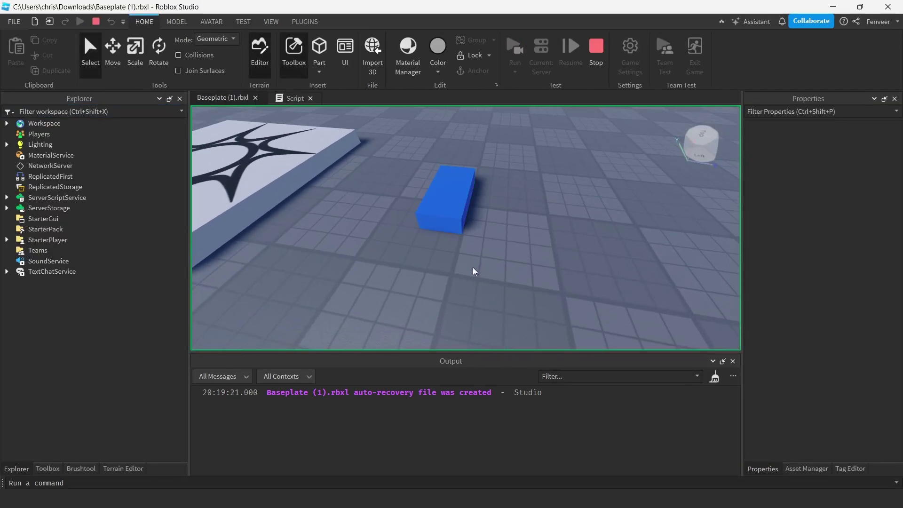